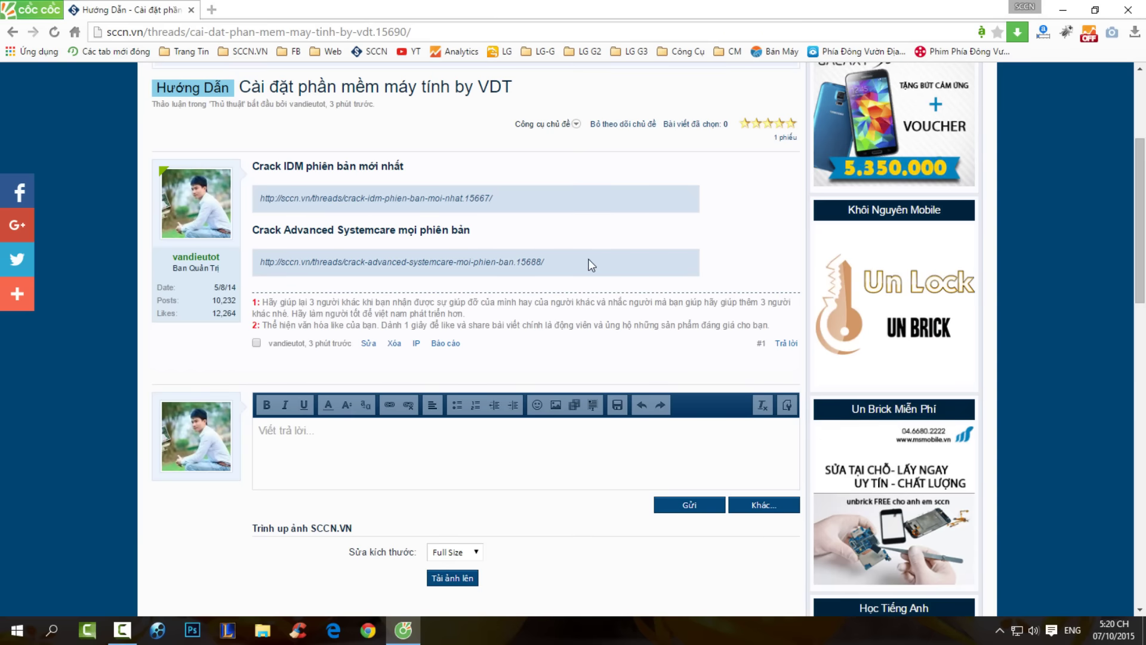
left_click_drag(544, 261, 255, 165)
left_click(305, 160)
left_click(595, 267)
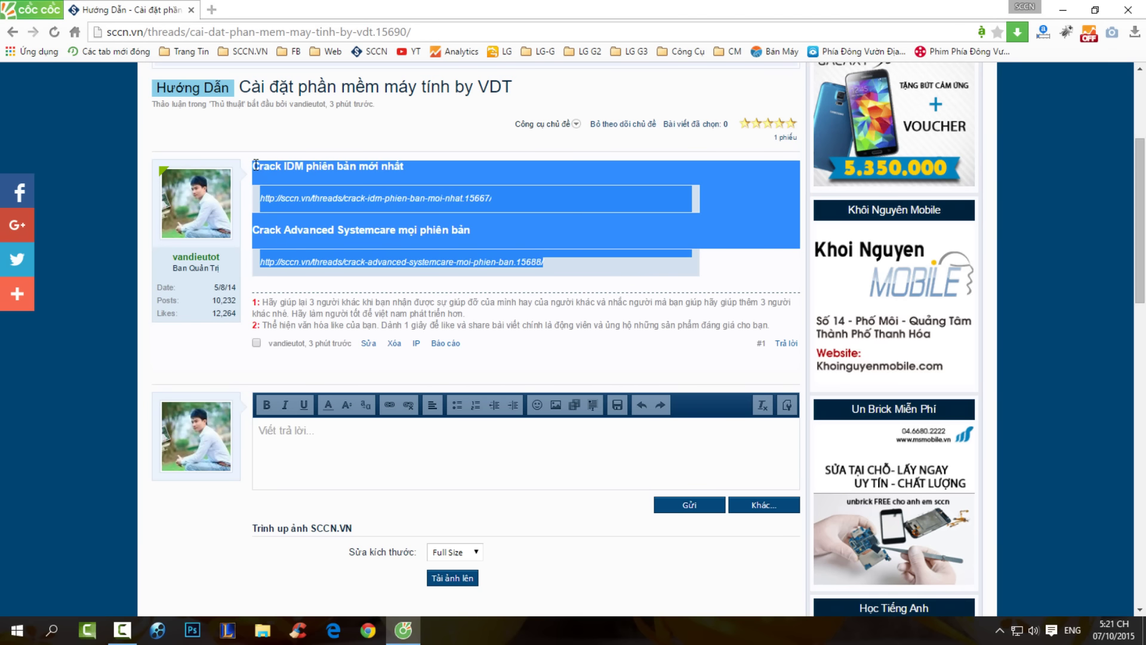
left_click(459, 159)
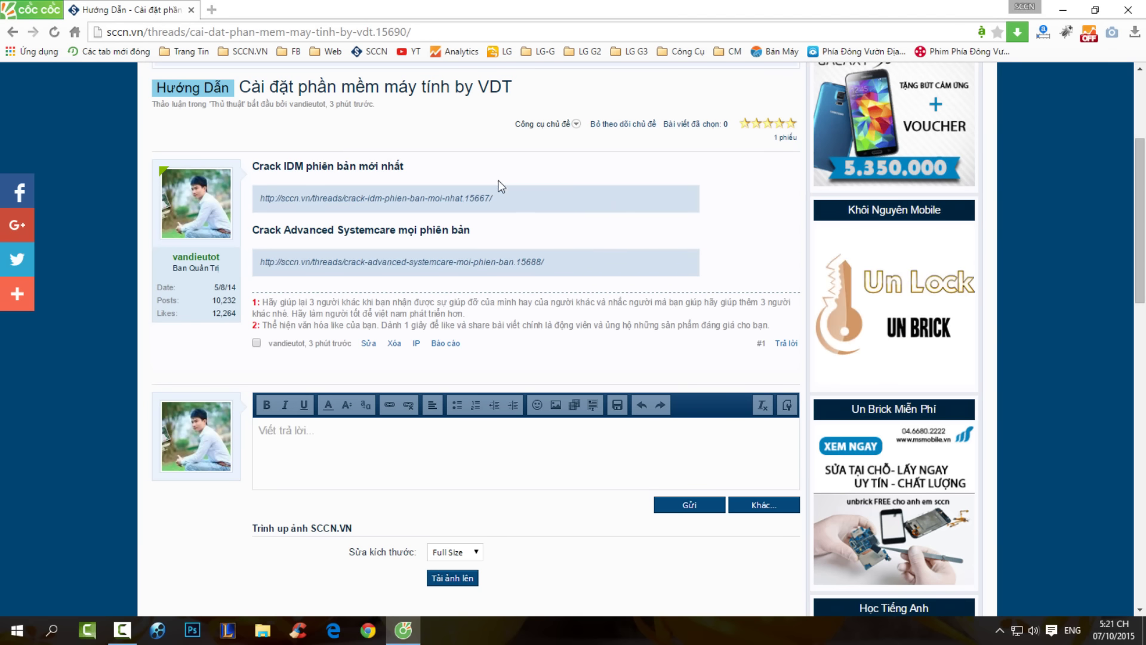
left_click_drag(252, 230, 388, 226)
left_click(366, 246)
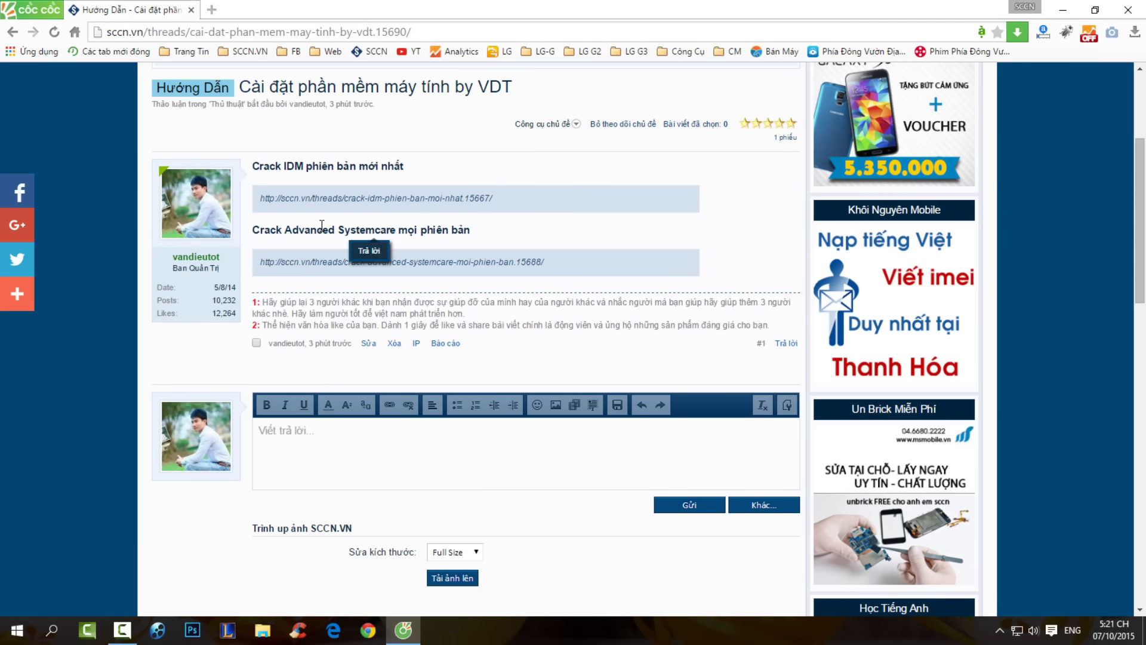
Open the Advanced Systemcare thread and follow its IObit link to the Advanced SystemCare Free page.
left_click(460, 266)
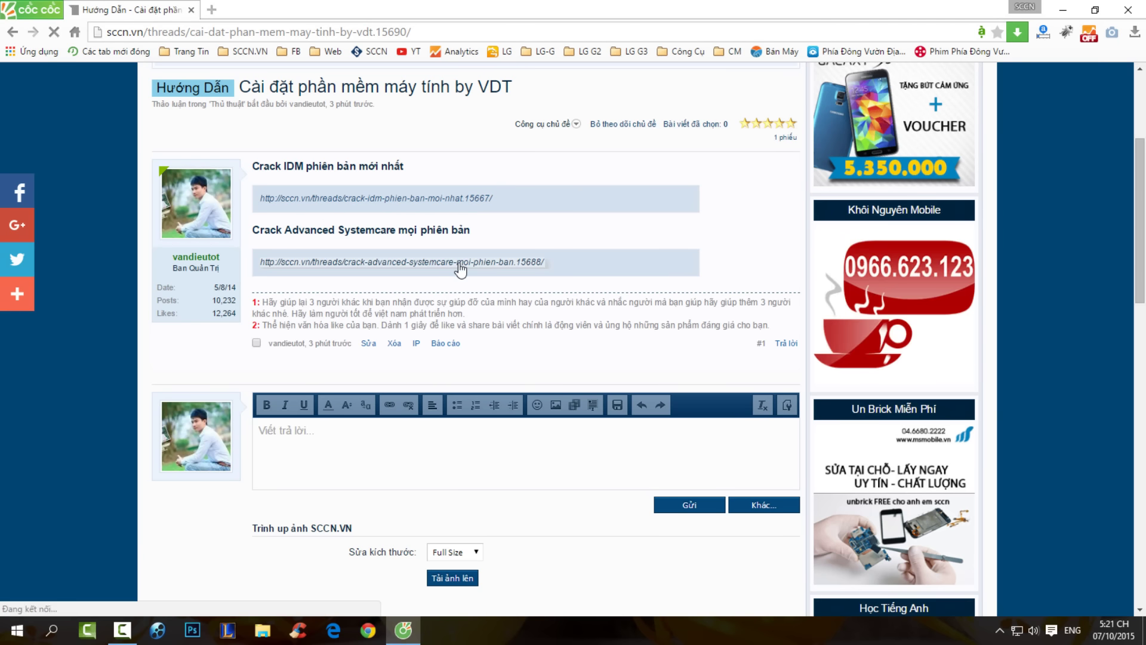
scroll(510, 263, "down", 7)
scroll(511, 262, "down", 5)
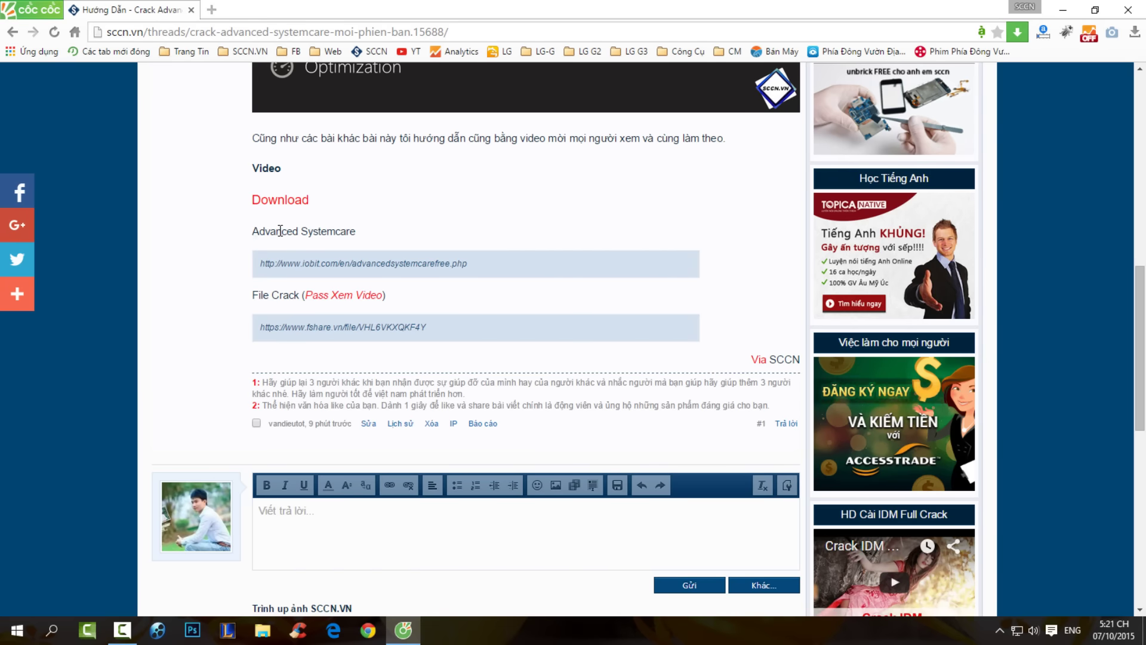
left_click_drag(252, 231, 368, 232)
left_click(397, 233)
left_click(382, 268)
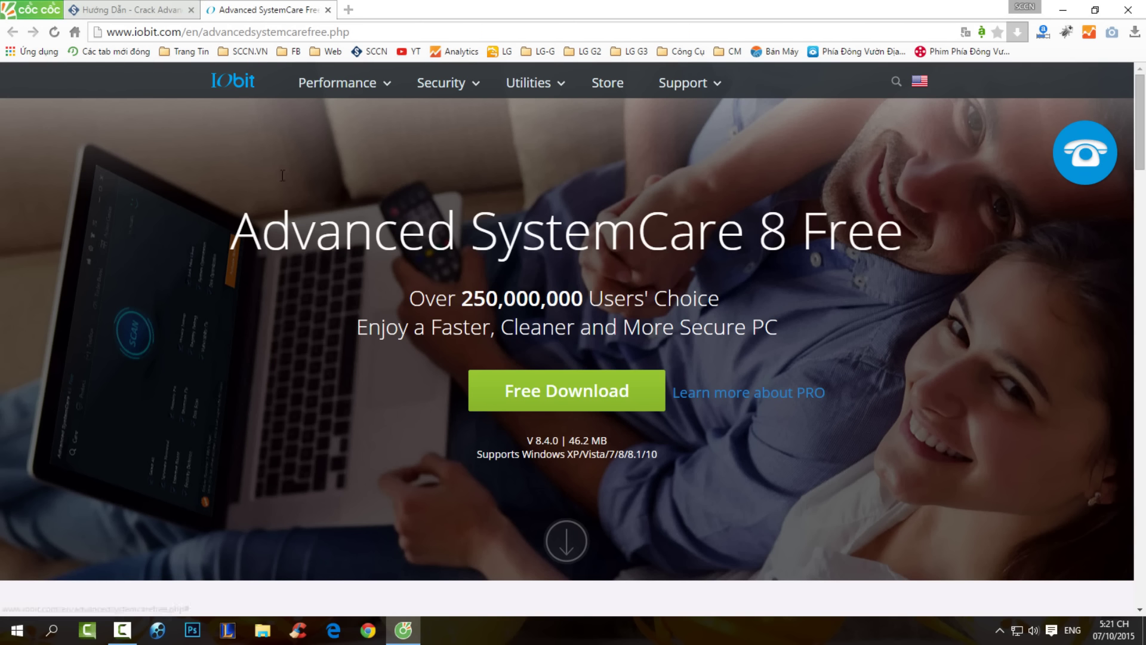
key("ctrl+Tab")
key("ctrl+Tab")
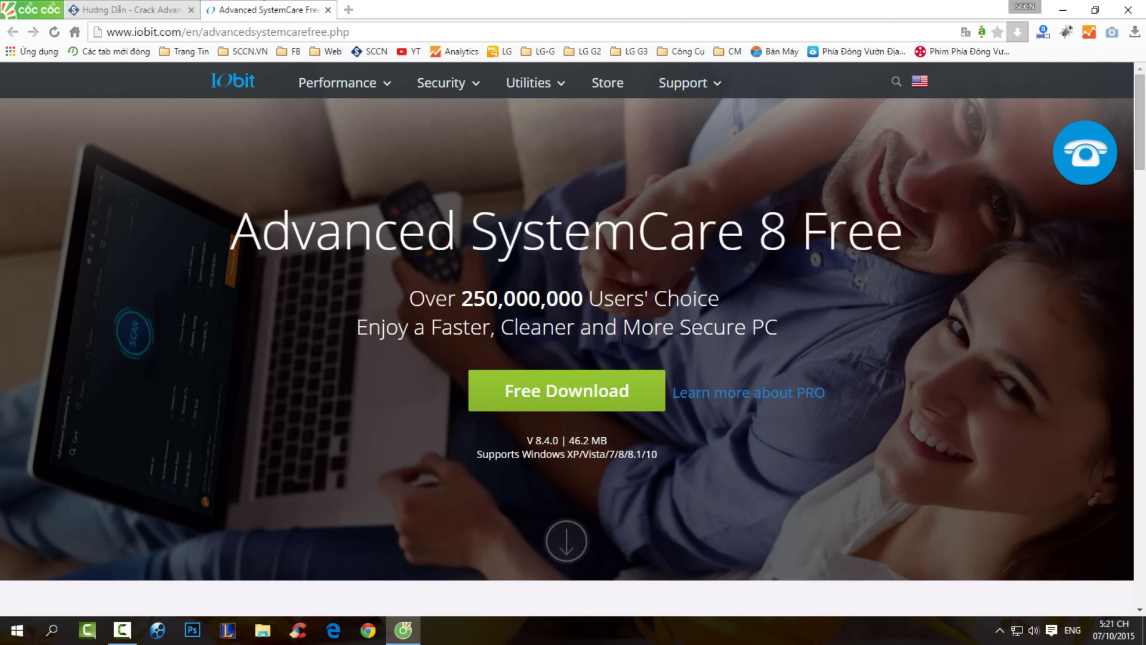
Start the free Advanced SystemCare download through Download.com, saving advanced-systemcare-setup.exe to the Desktop and replacing the existing file.
left_click(561, 388)
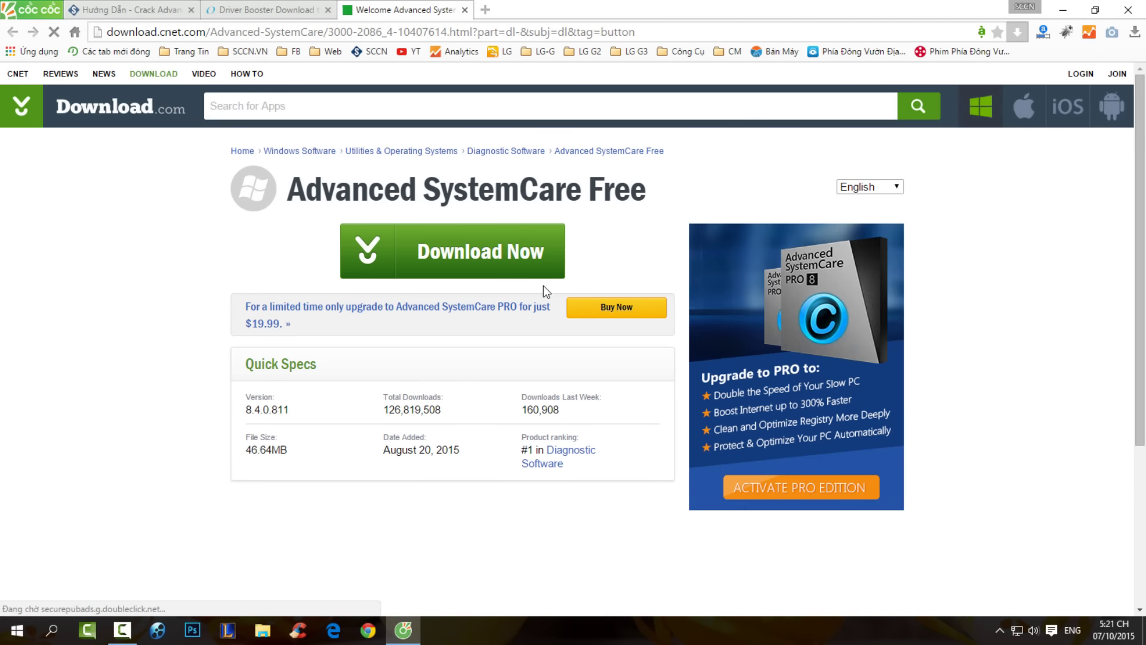
left_click(455, 256)
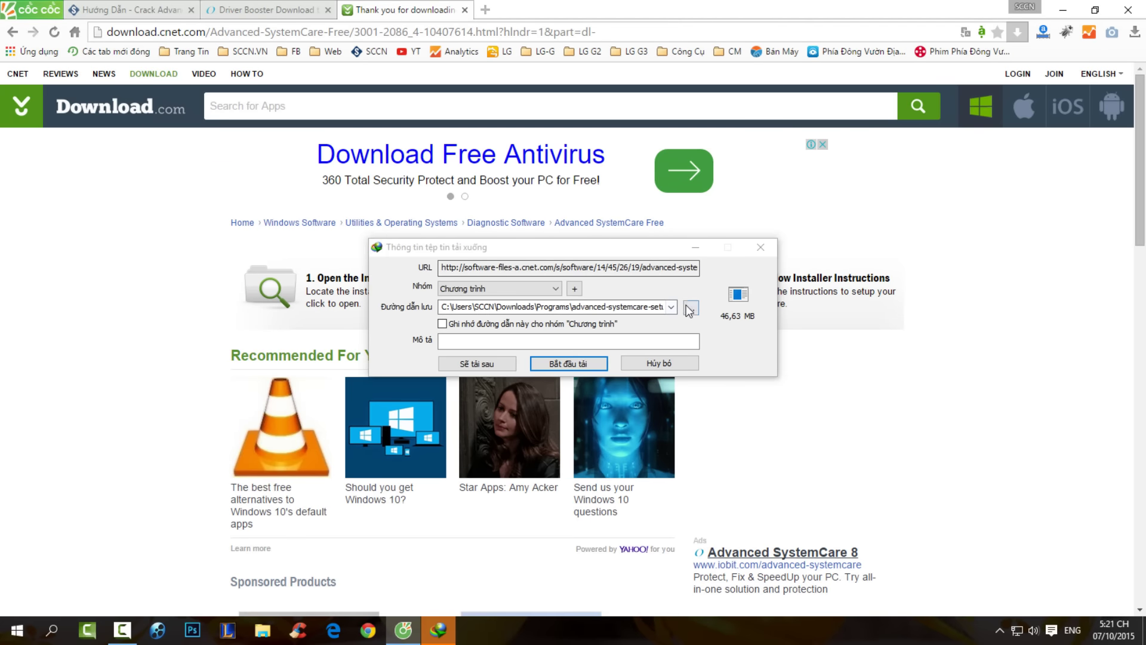
left_click(691, 307)
left_click(394, 227)
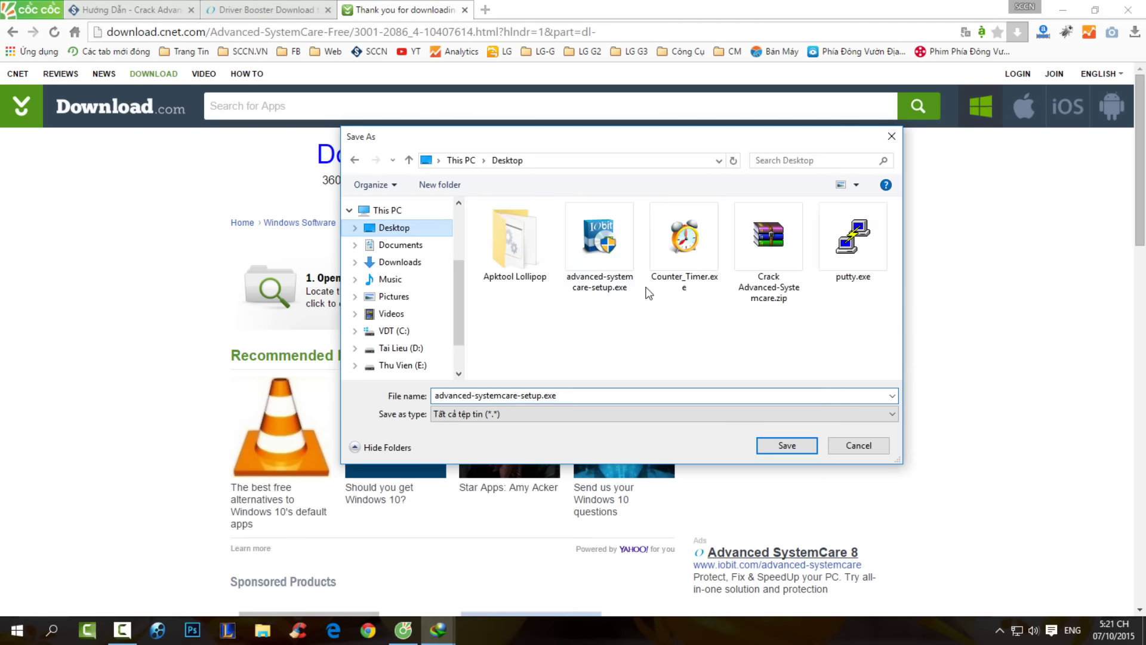
left_click(787, 446)
left_click(616, 326)
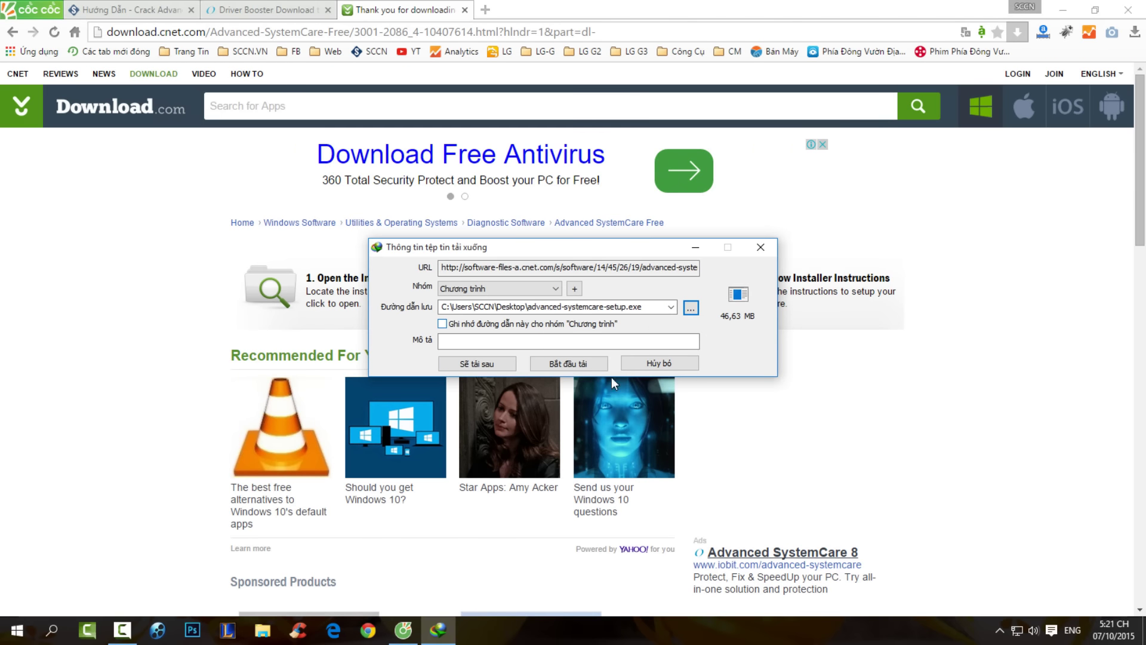
left_click(582, 367)
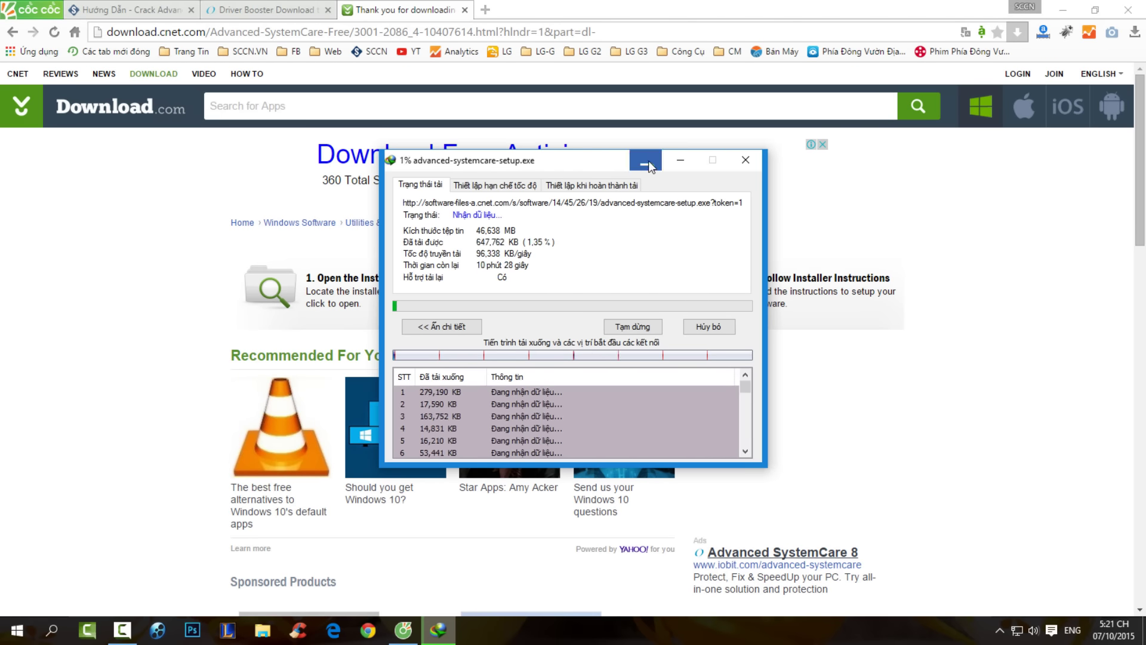
Hide the download progress window and close the Download.com and Driver Booster pages.
left_click(646, 162)
left_click(463, 9)
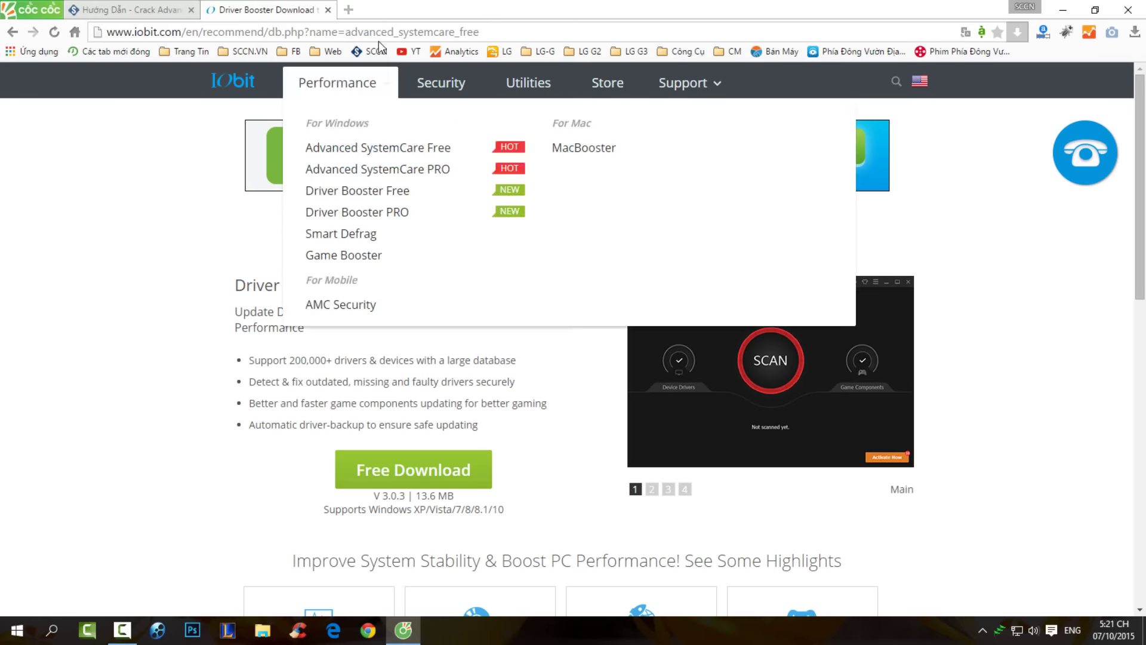
left_click(327, 10)
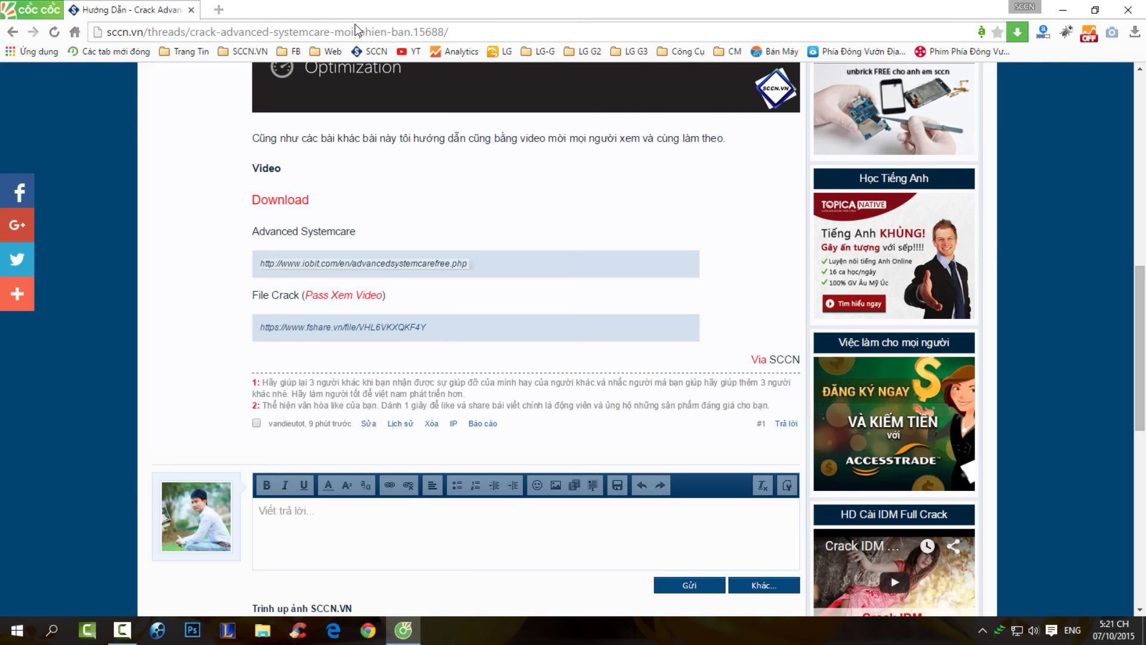
Download Crack Advanced-Systemcare.zip from the thread's Fshare link to the Desktop, replacing the existing file, and close the Fshare page.
left_click(379, 327)
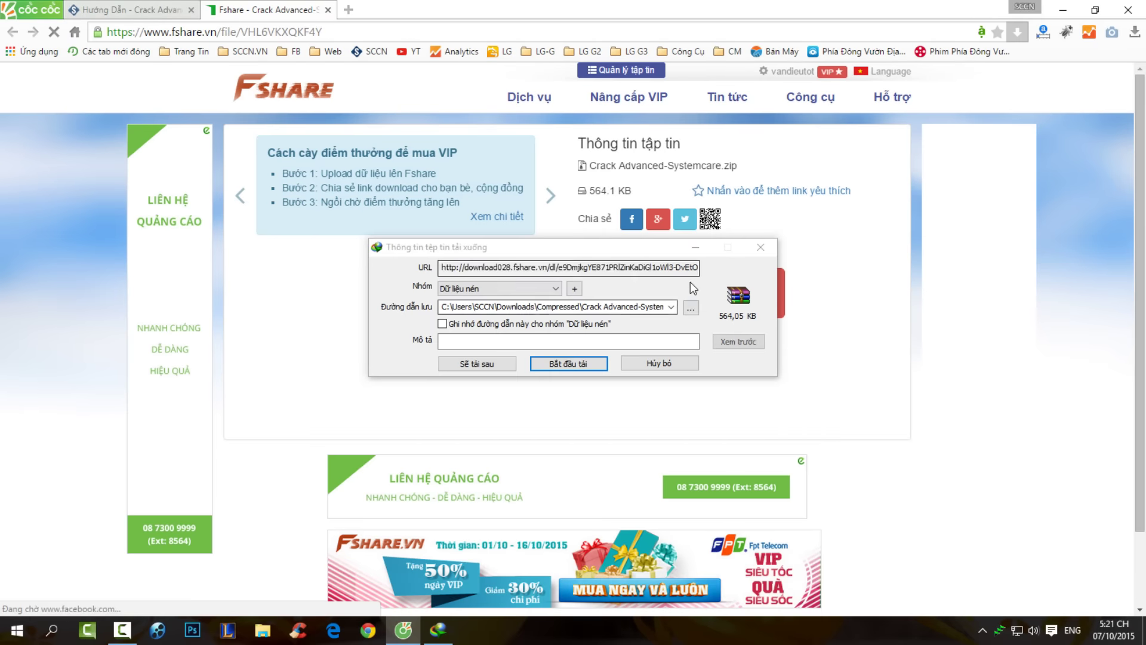
left_click(690, 310)
left_click(411, 237)
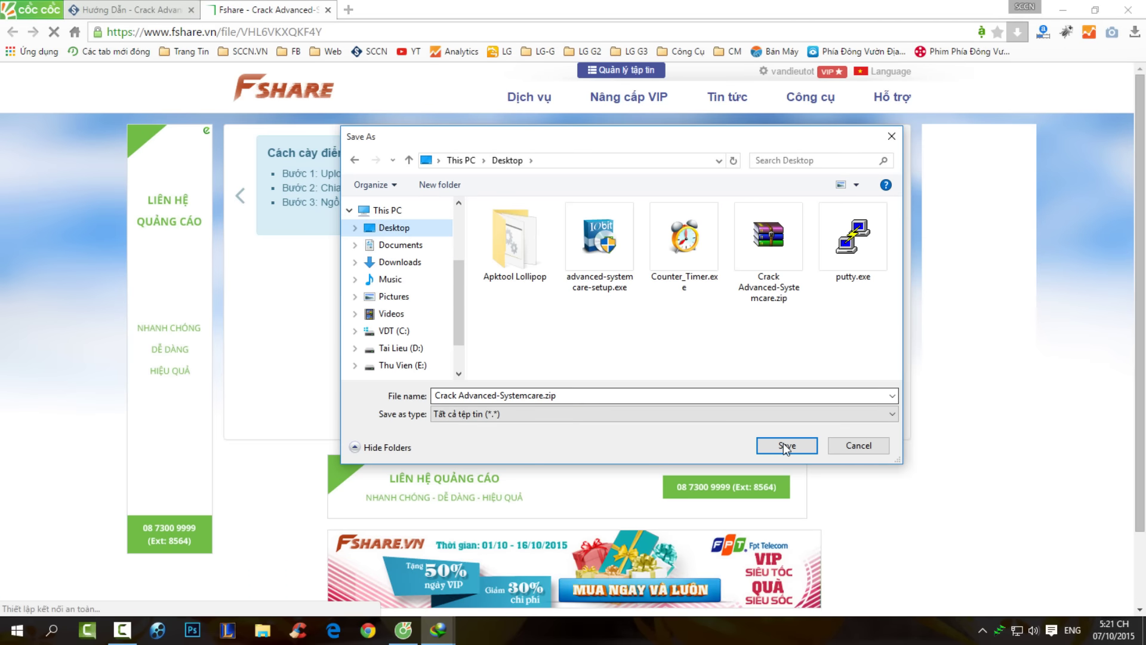
left_click(771, 446)
left_click(615, 319)
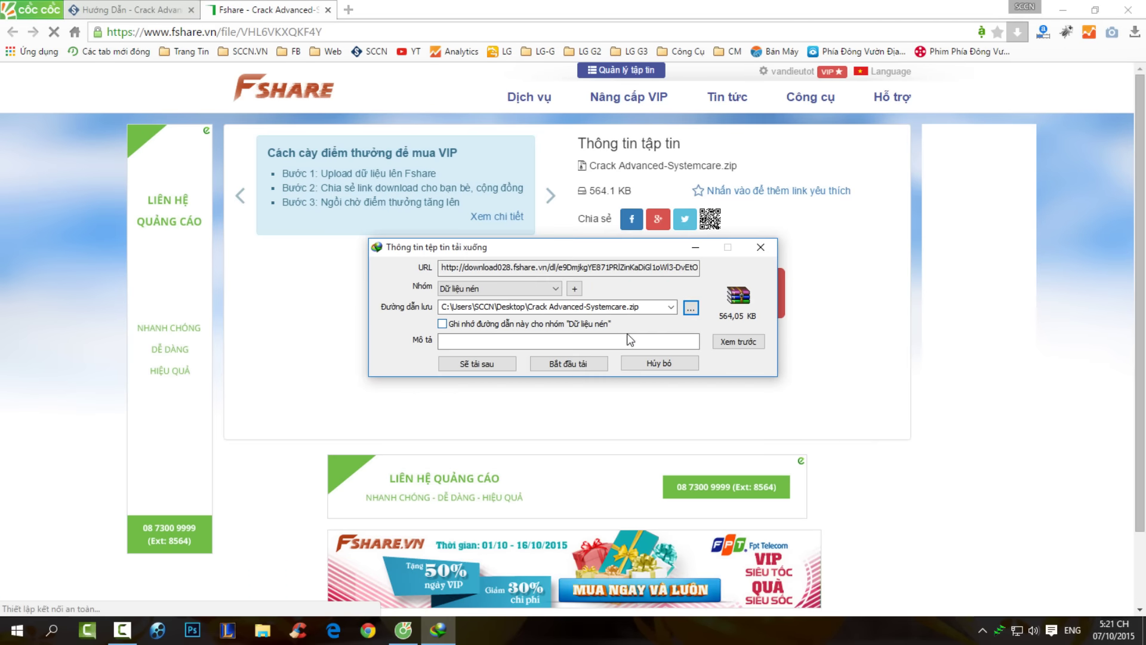
left_click(553, 363)
left_click(677, 361)
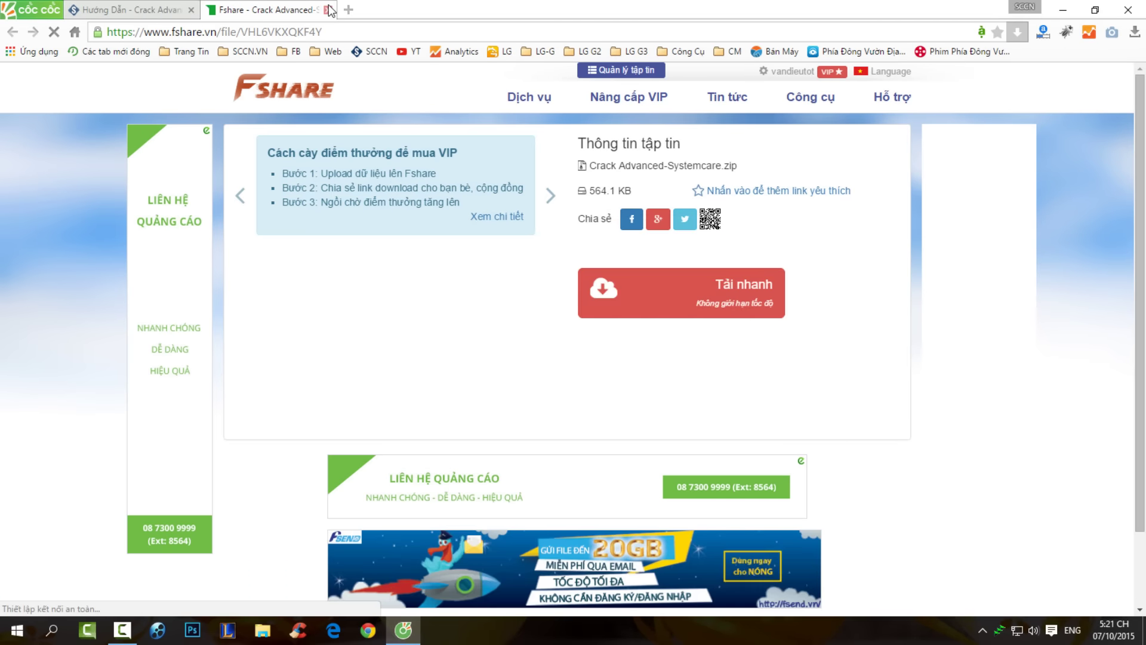
key("ctrl+w")
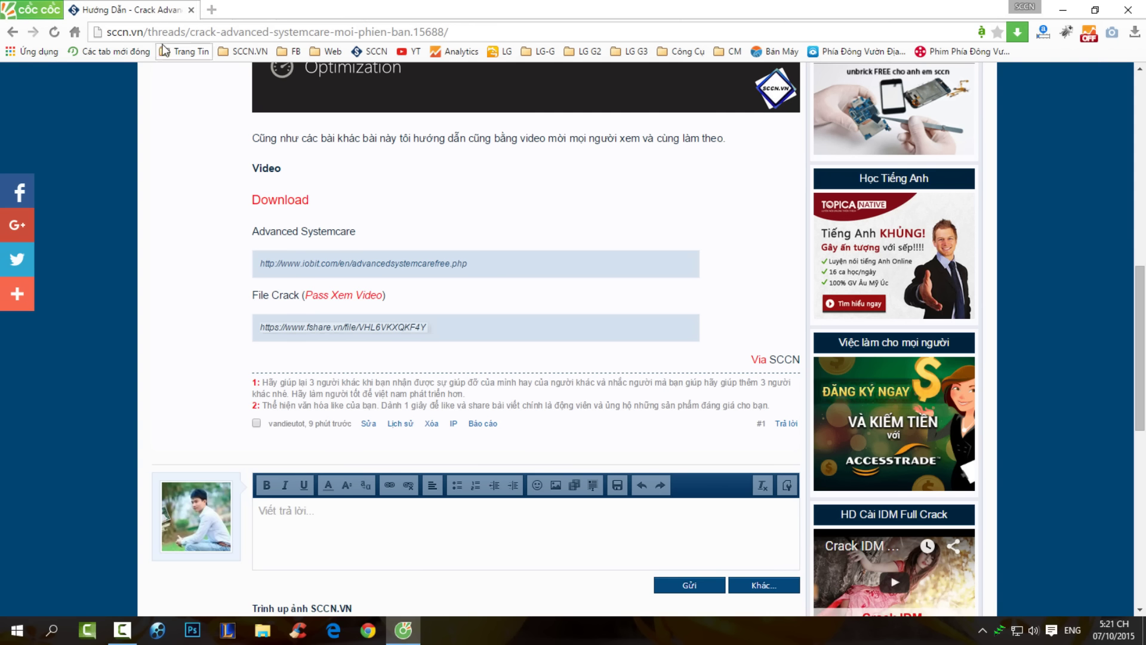
Minimize the browser and stop the running download of advanced-systemcare-setup.exe.
left_click(1063, 9)
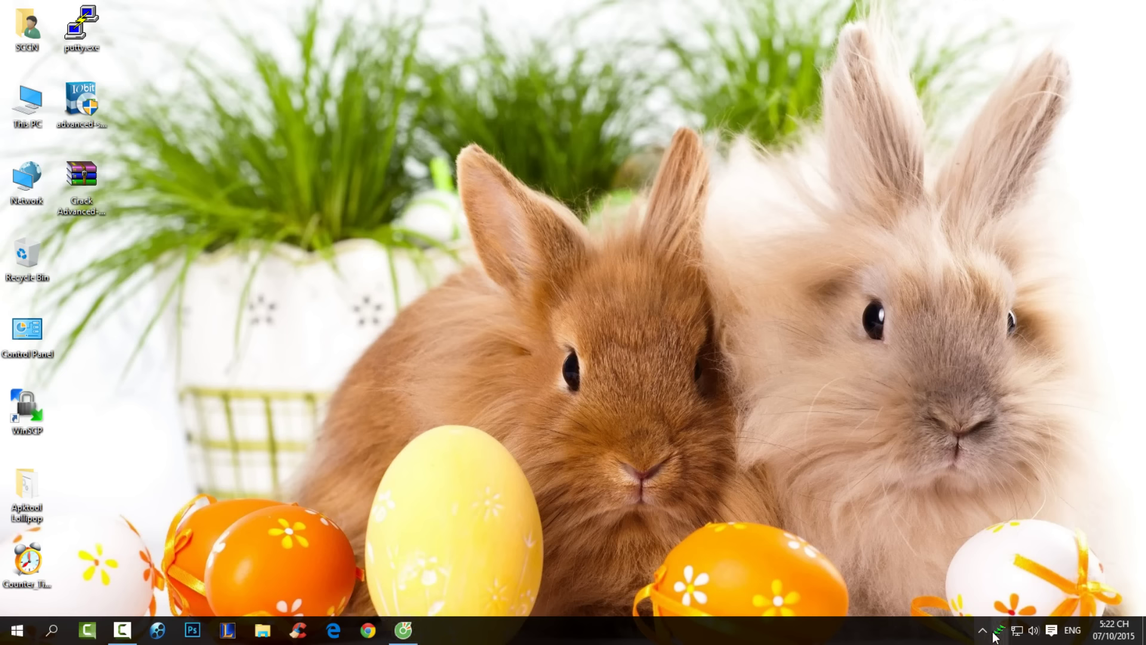
left_click(997, 629)
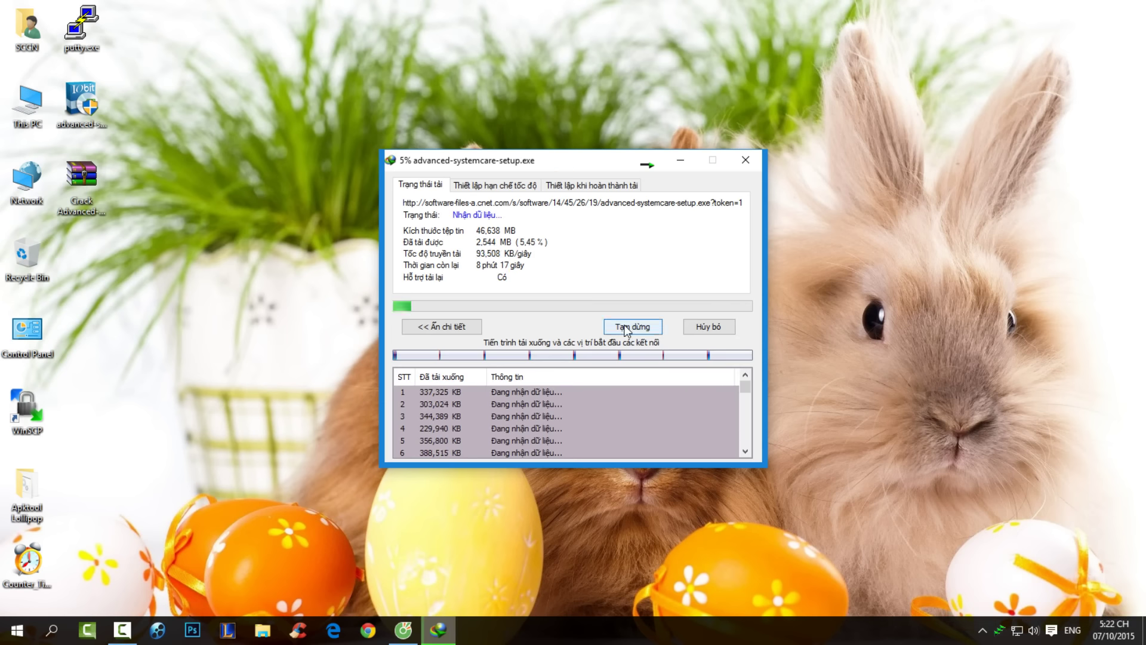
left_click(628, 327)
left_click(709, 326)
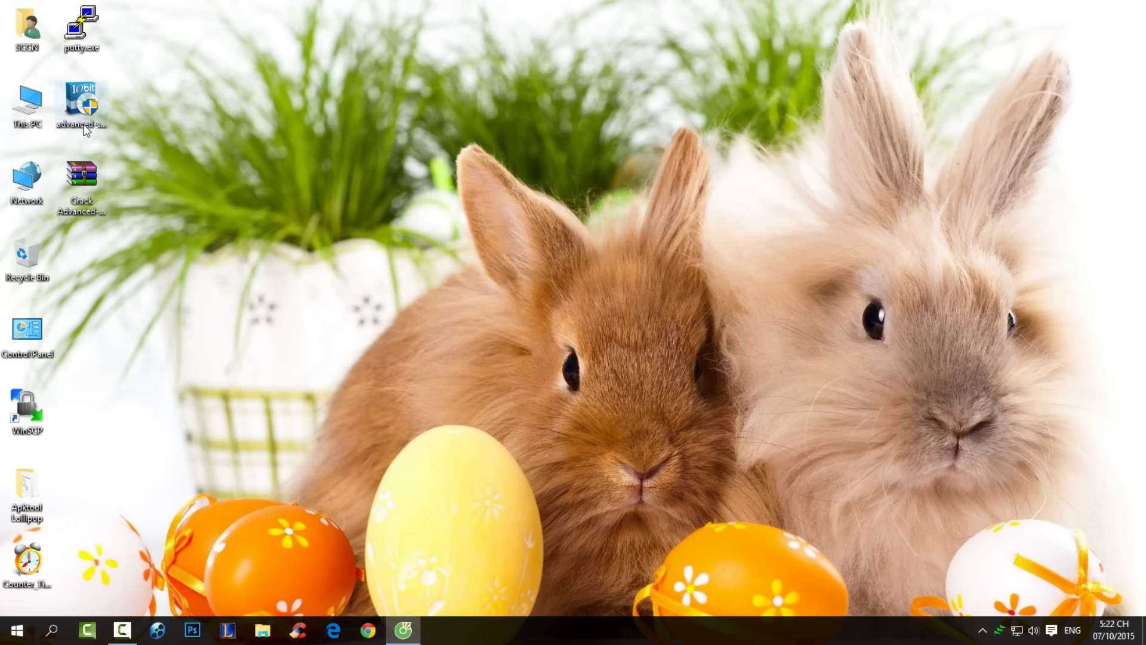
Refresh the desktop, then run advanced-systemcare-setup.exe and accept the Advanced SystemCare installation.
right_click(246, 177)
left_click(307, 220)
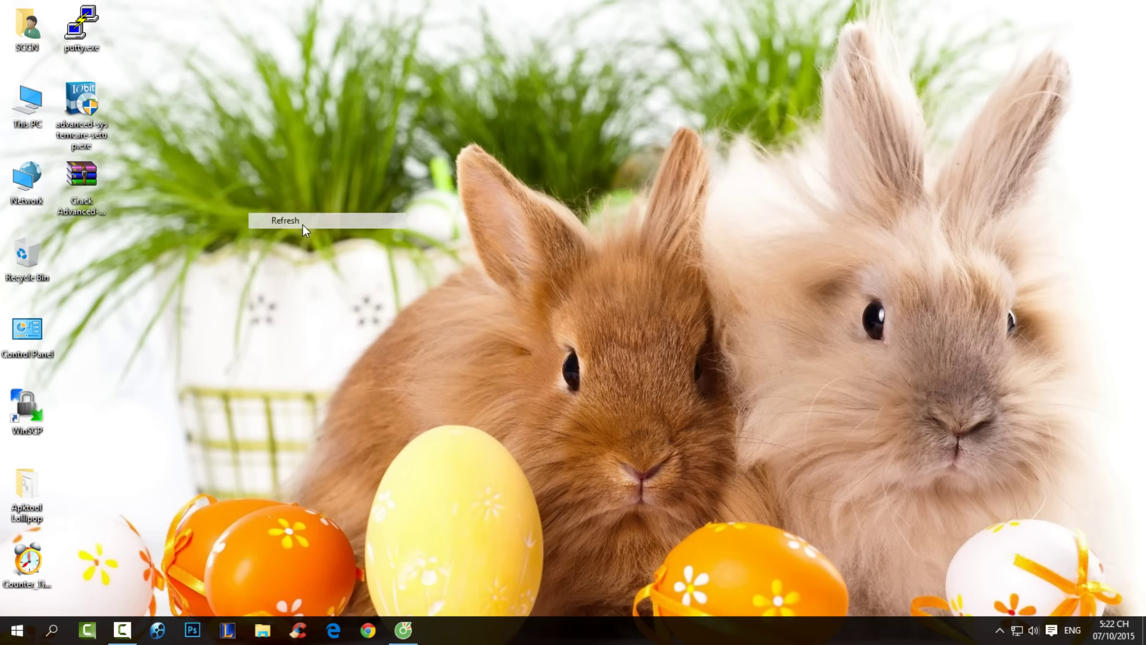
double_click(88, 110)
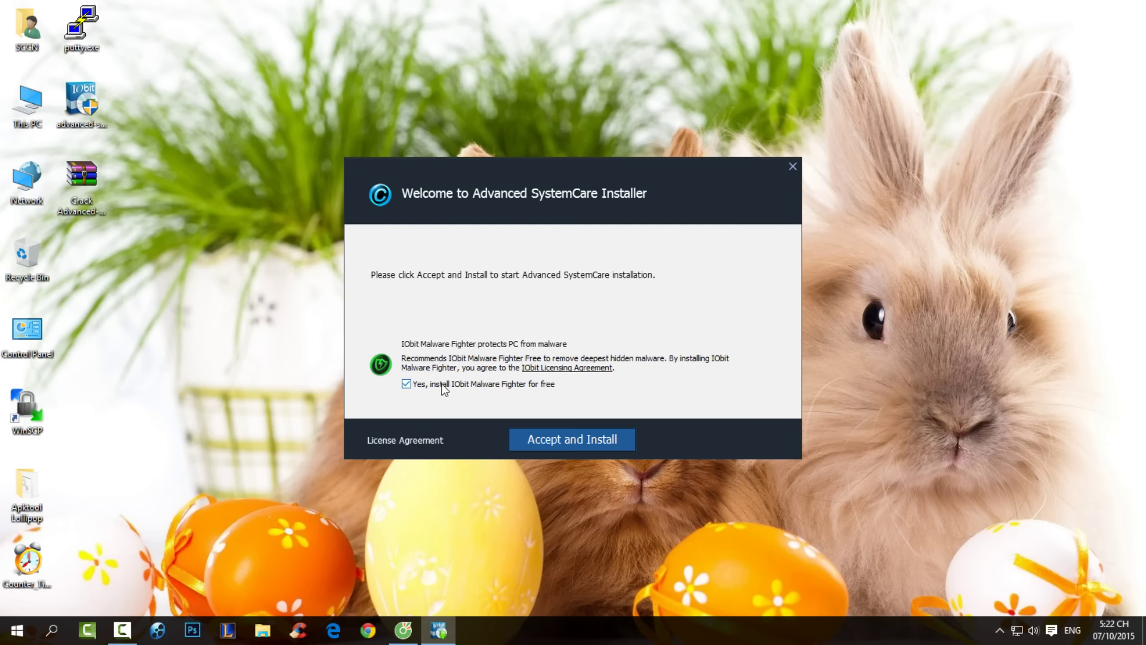
left_click(566, 442)
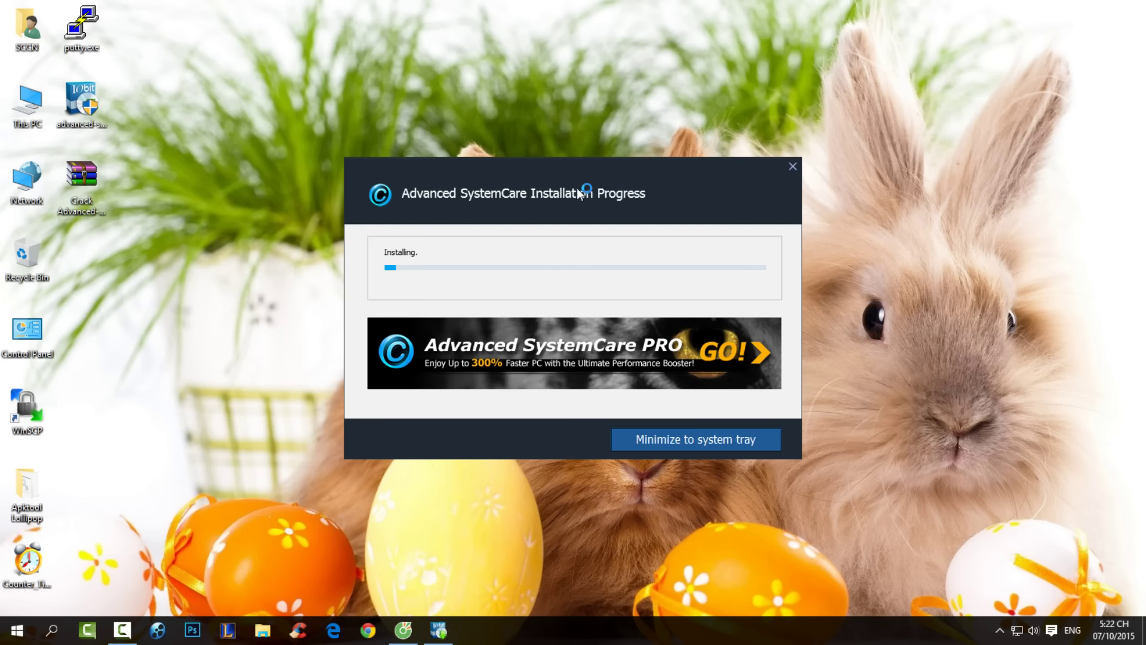
left_click_drag(579, 170, 617, 96)
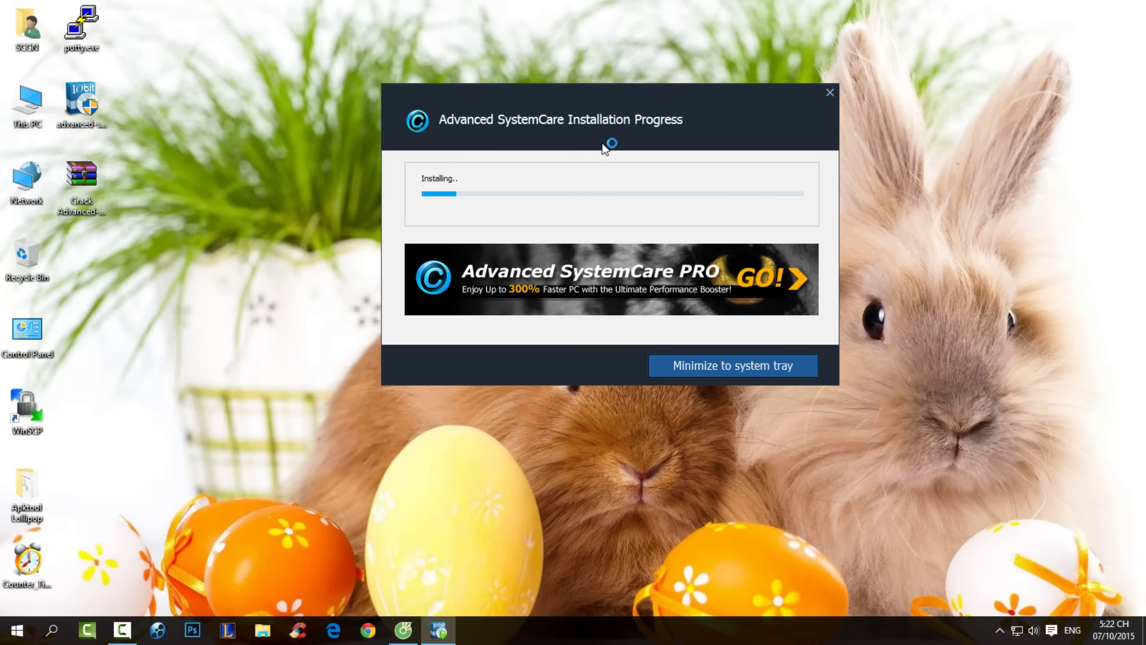
Extract Crack Advanced-Systemcare.zip to a Crack Advanced-Systemcare folder on the Desktop, entering the archive password.
right_click(95, 176)
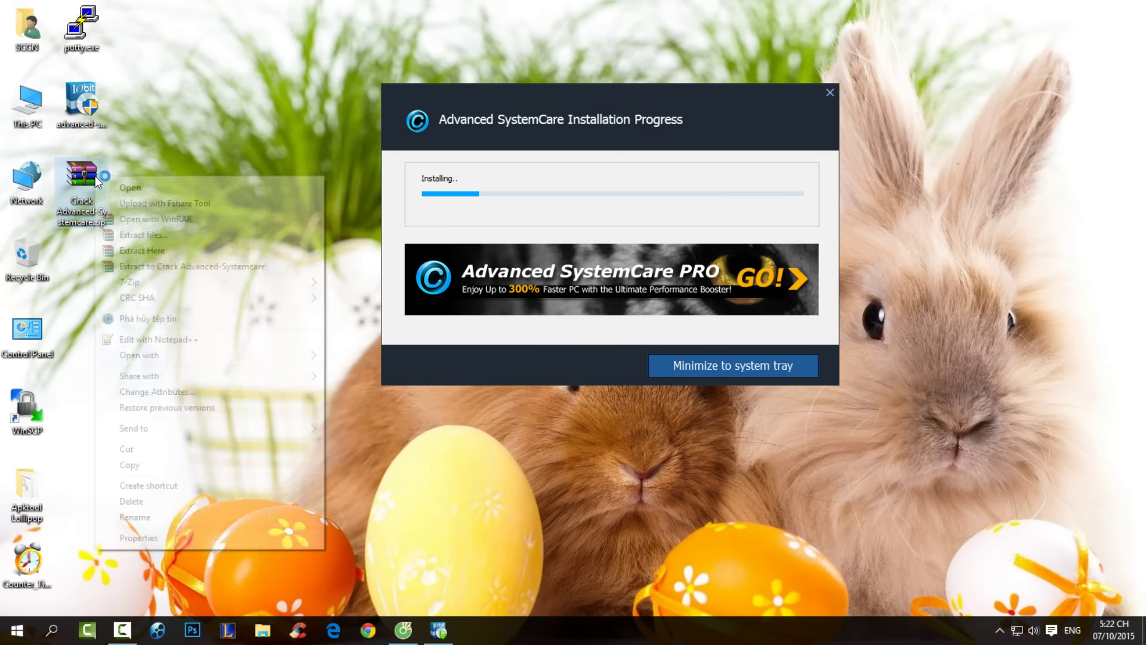
left_click(144, 234)
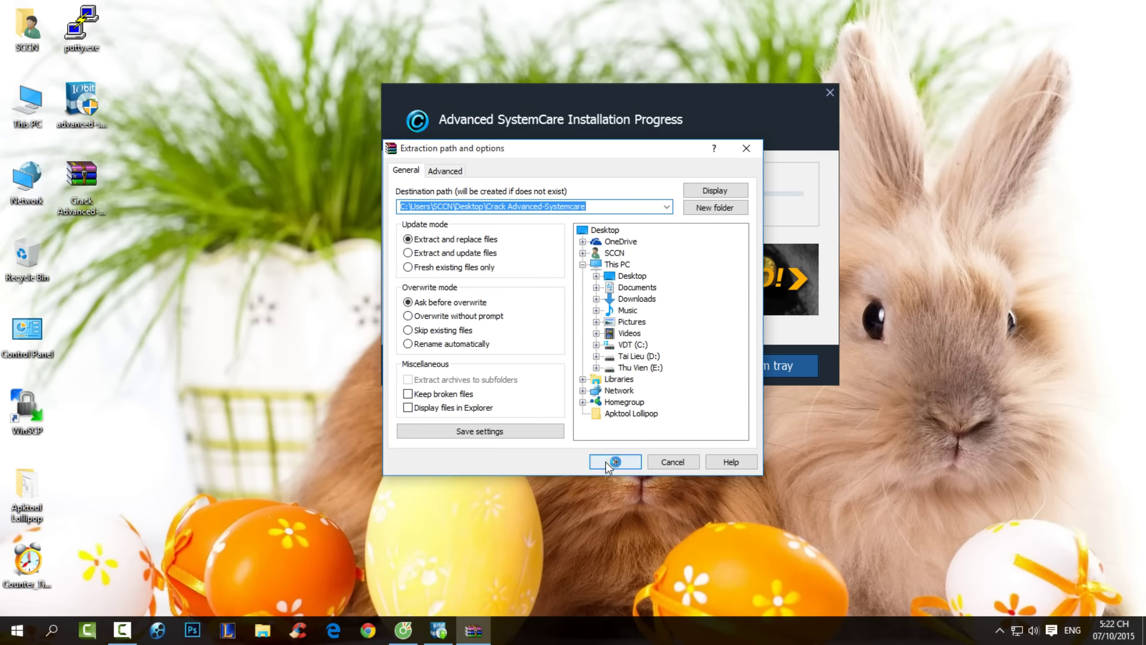
left_click(614, 460)
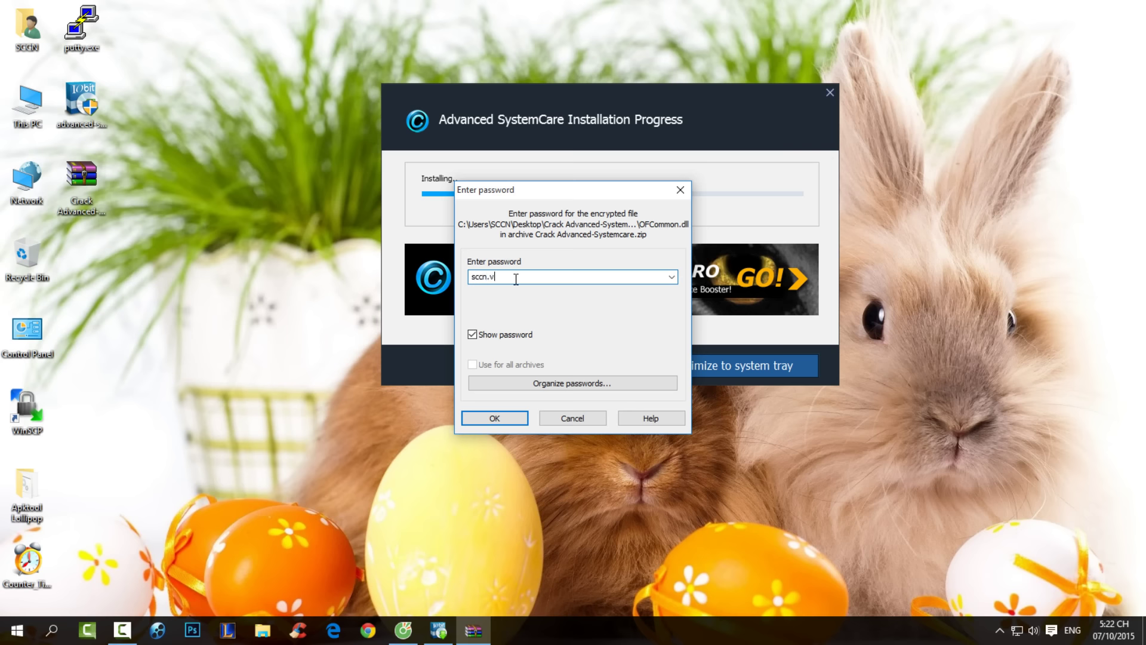
left_click(497, 419)
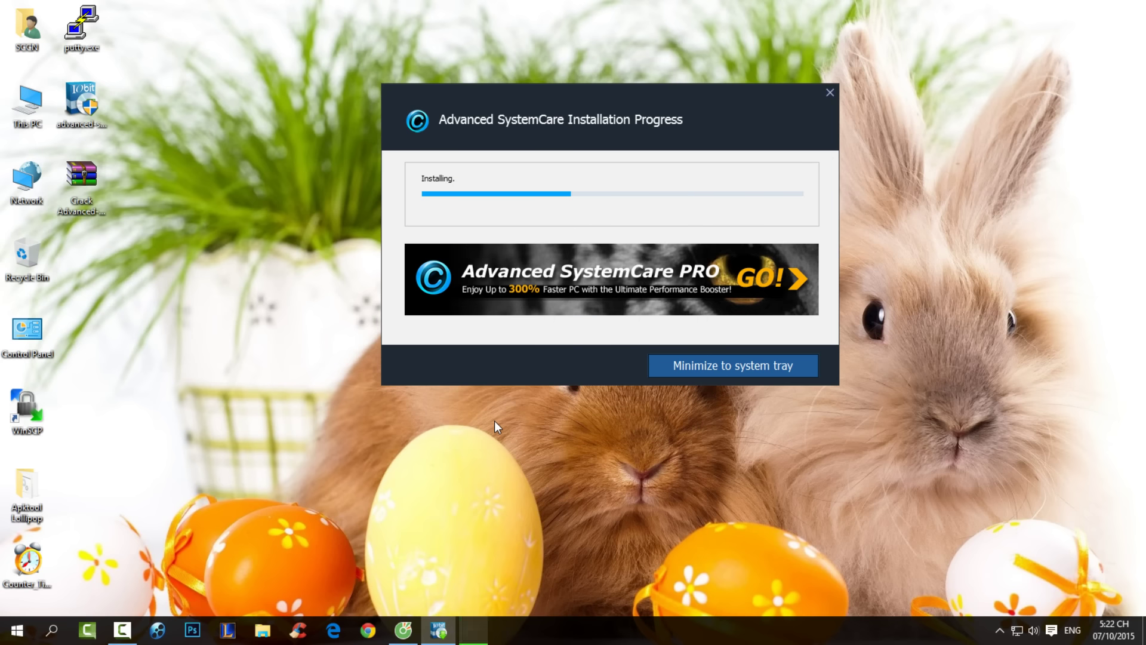
Move Crack Advanced-Systemcare.zip to the Recycle Bin and empty the bin permanently.
left_click_drag(84, 179, 24, 254)
right_click(34, 242)
left_click(70, 269)
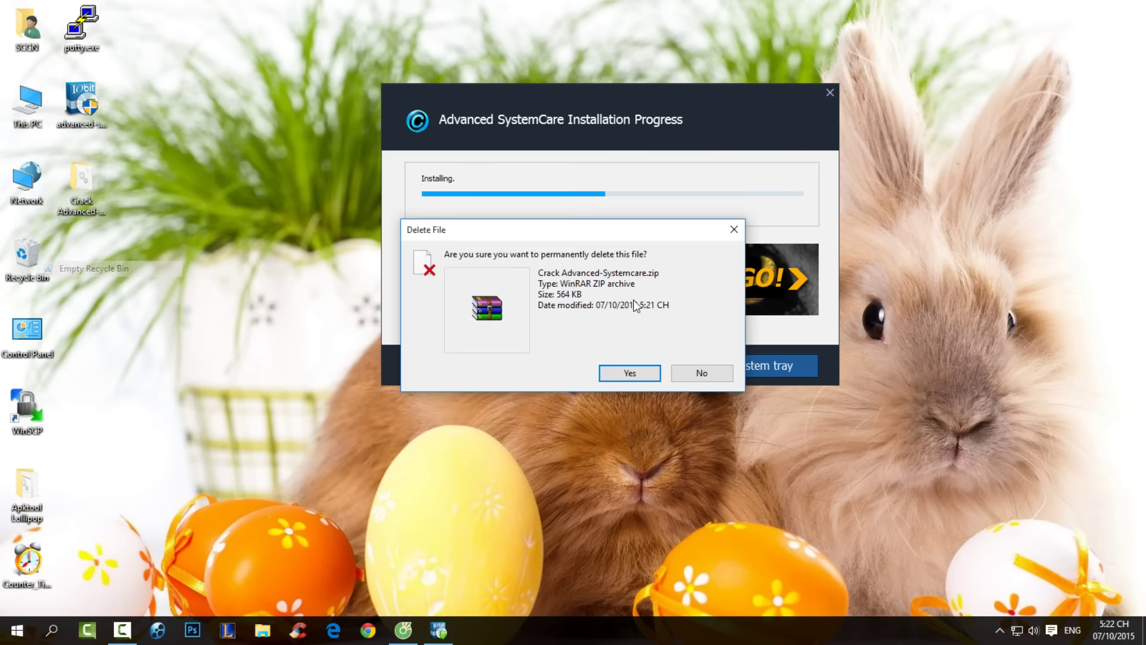
left_click(629, 374)
Dismiss the installer's newsletter subscription window without subscribing and close the IObit thank-you web page.
left_click_drag(626, 106, 663, 111)
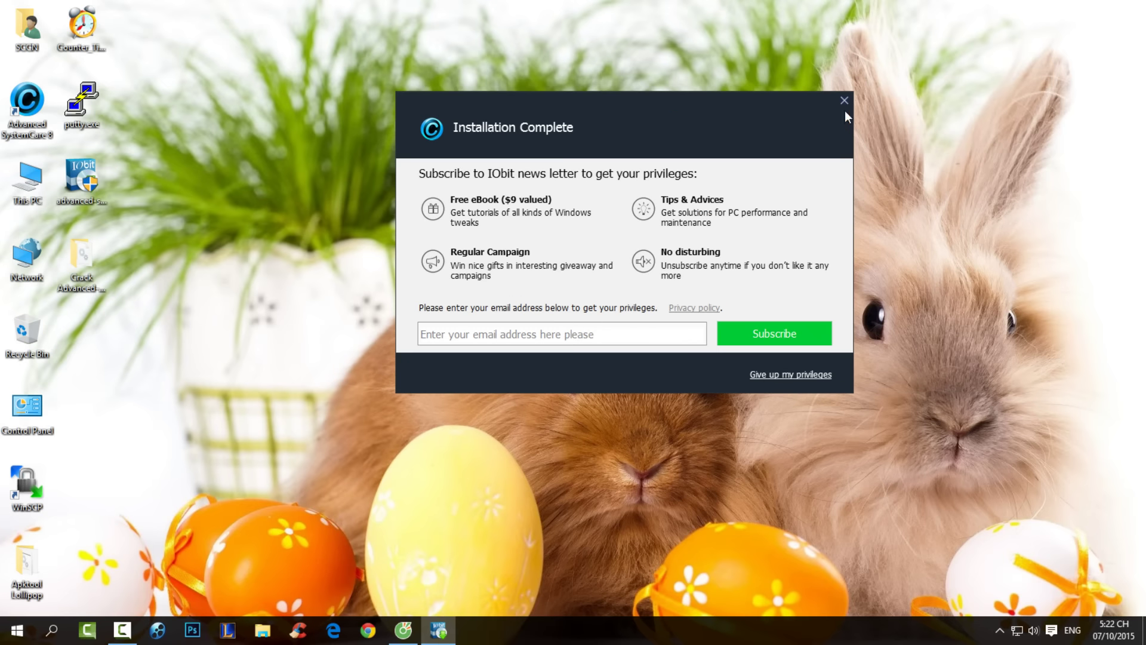
left_click(599, 330)
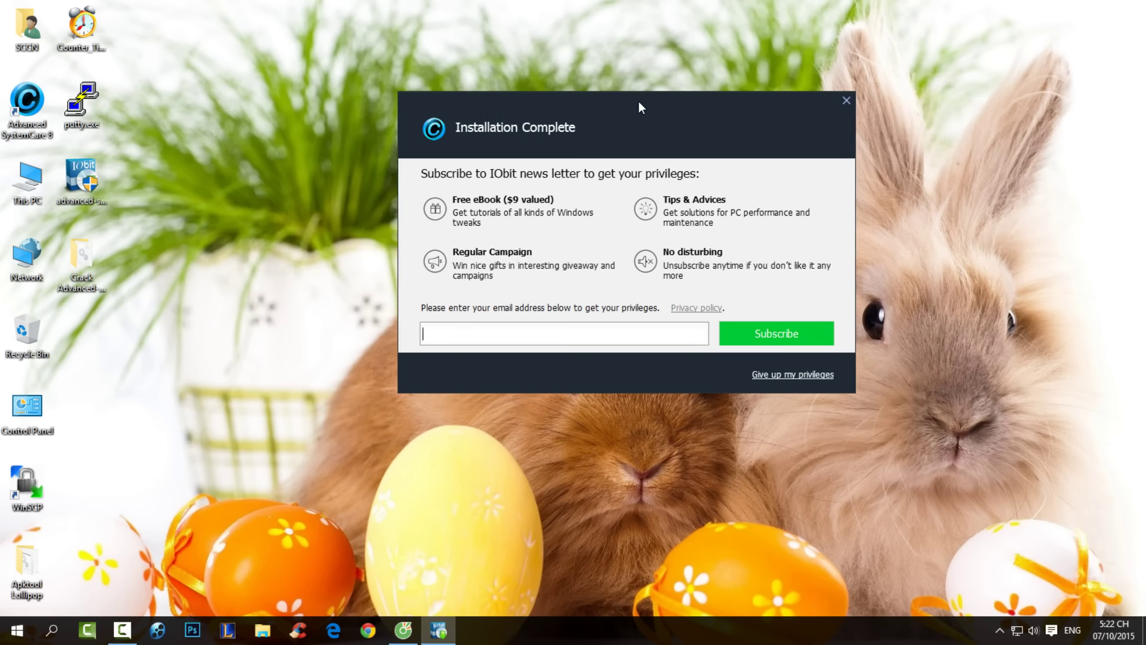
left_click(844, 101)
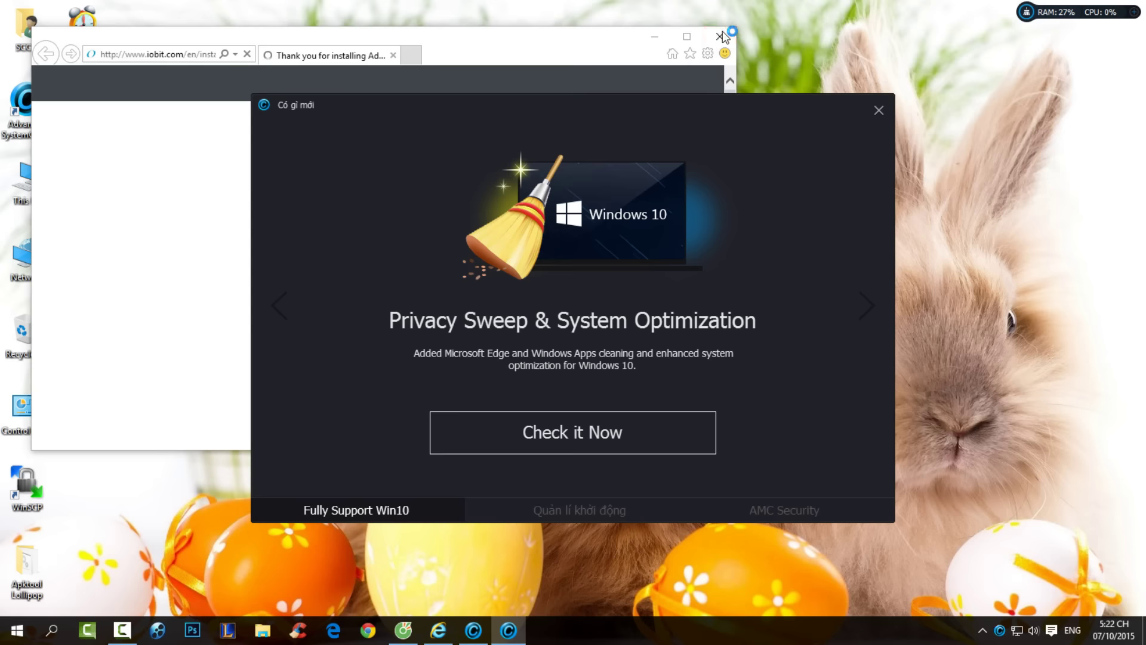
left_click(722, 33)
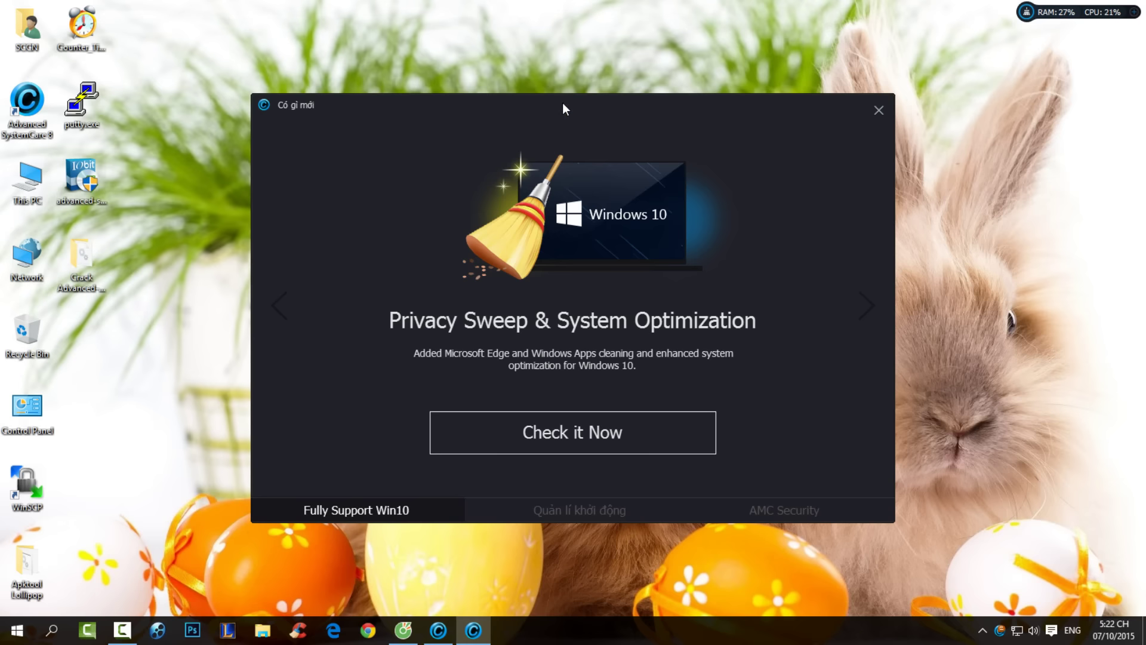
Review the Quản lí khởi động, AMC Security and Fully Support Win10 pages of the Có gì mới window, and close it and the main window.
left_click_drag(577, 106, 579, 64)
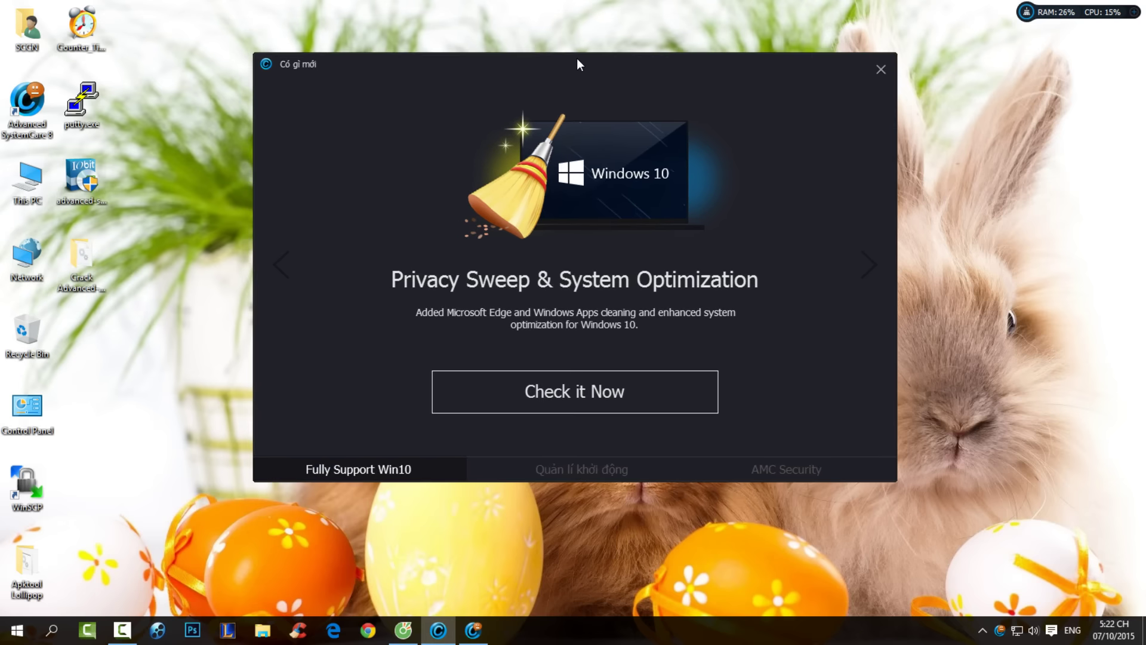
left_click(602, 473)
left_click(722, 471)
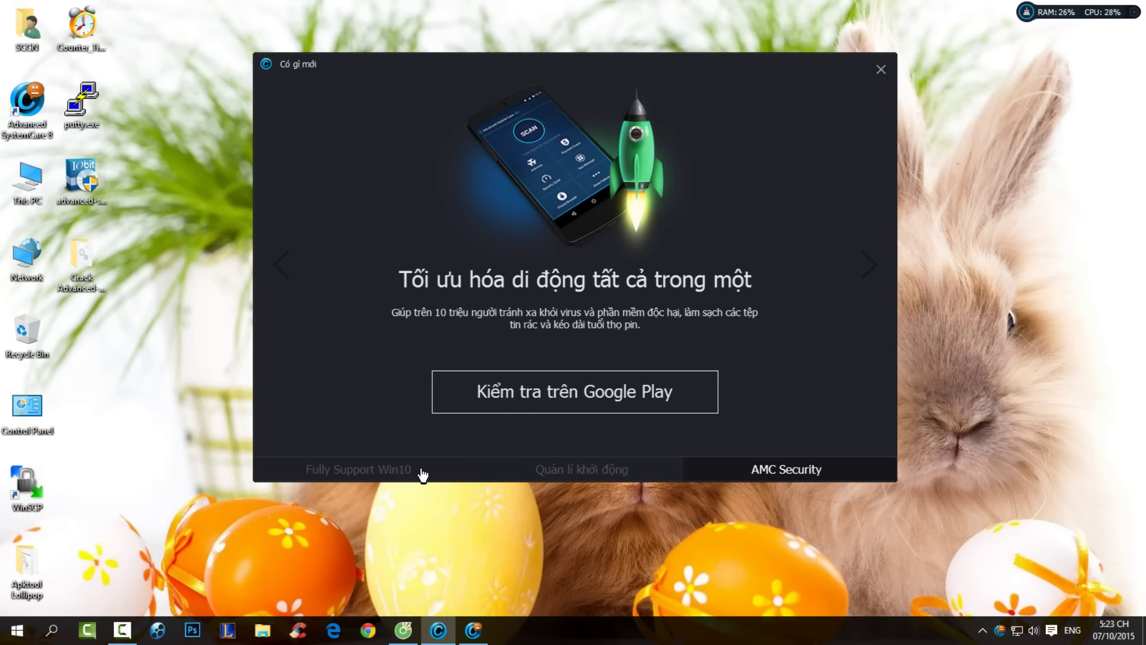
left_click(422, 471)
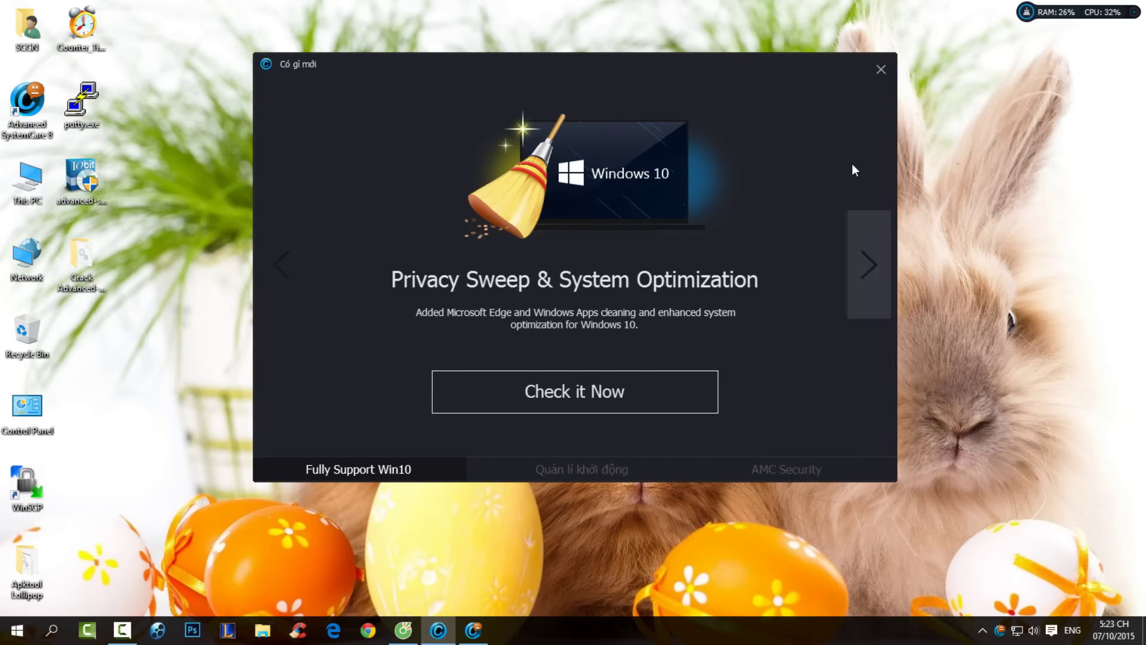
left_click(881, 71)
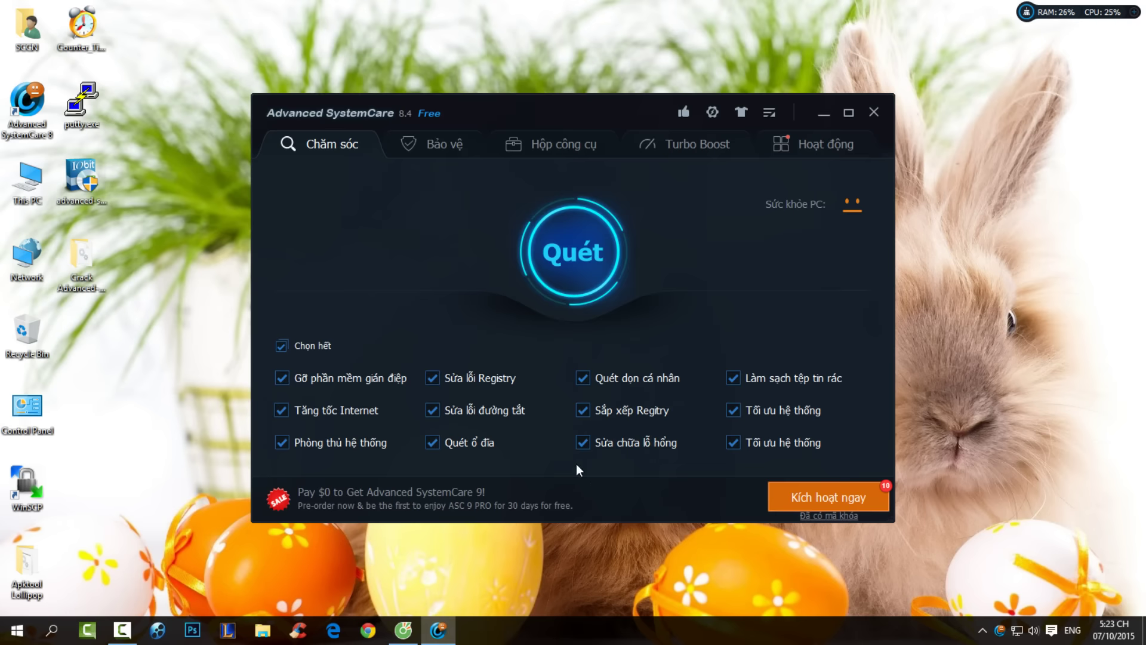
left_click(873, 112)
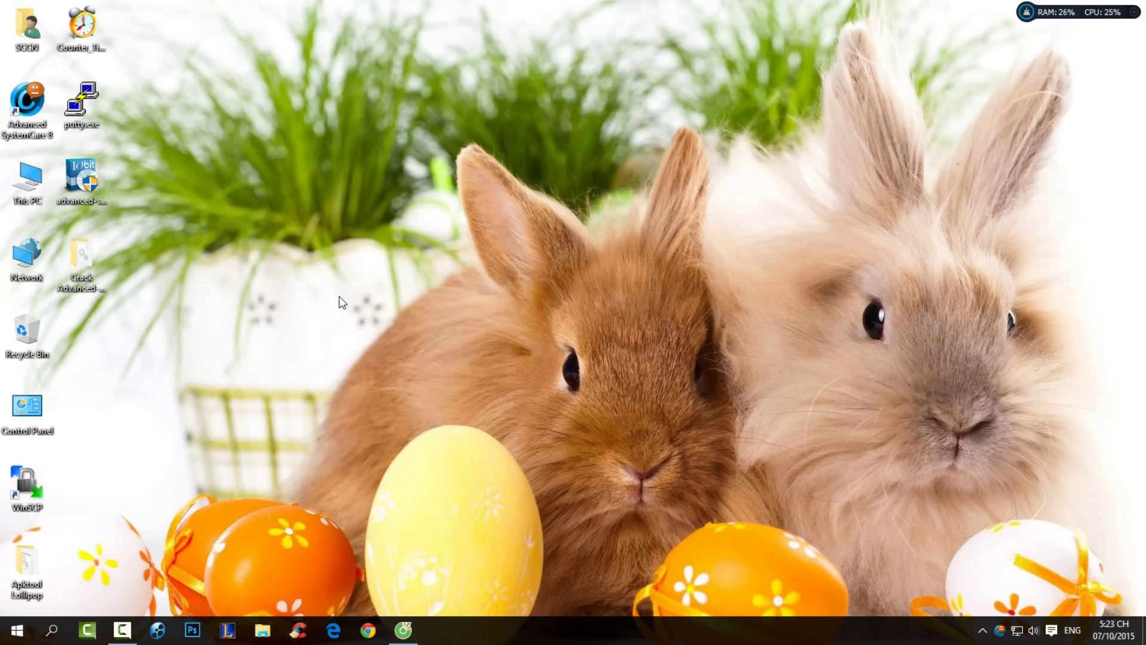
Relaunch Advanced SystemCare 8, reposition its window, review the advanced protection and performance features in the quick settings, and accept them.
double_click(27, 103)
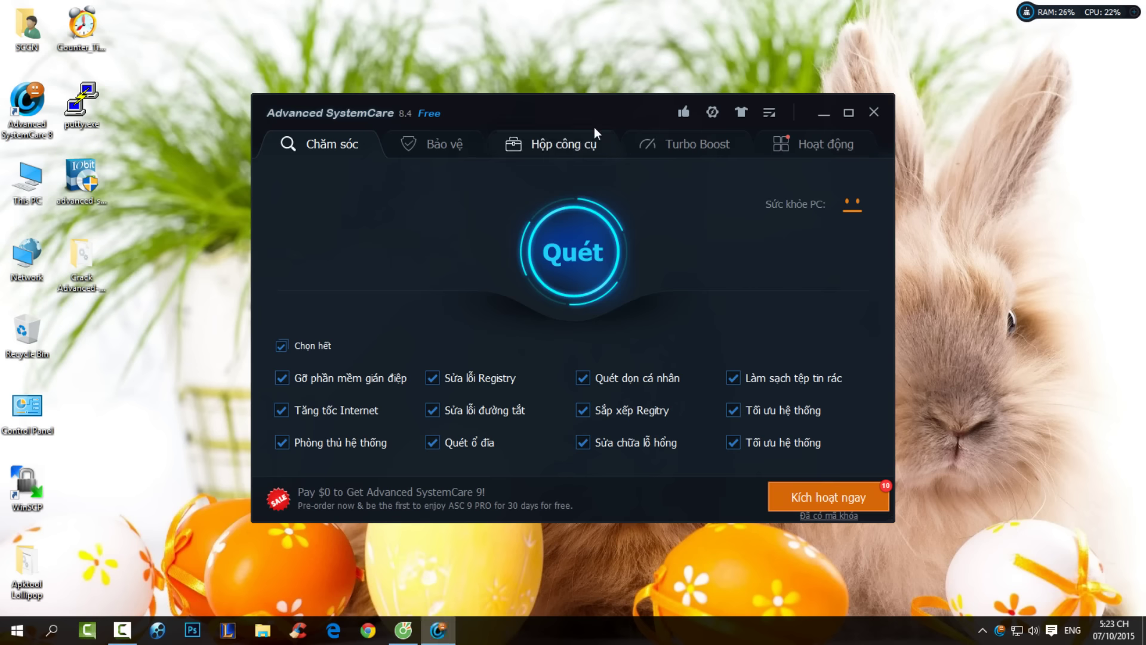
left_click_drag(577, 112, 576, 93)
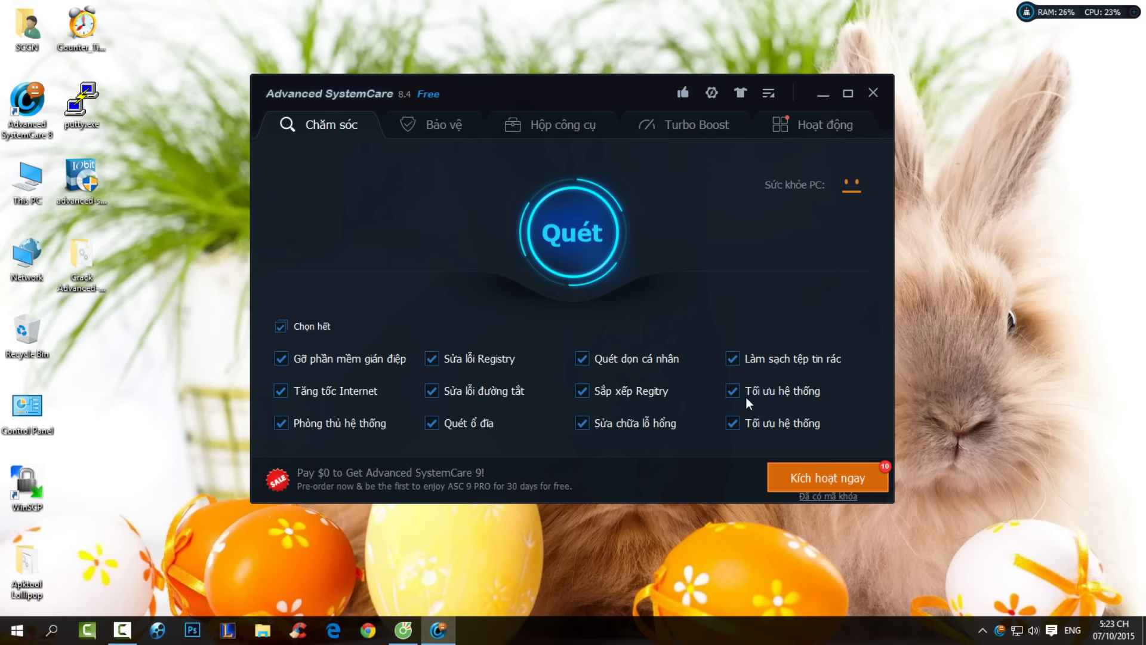
mouse_move(532, 97)
left_mouse_down()
mouse_move(539, 113)
mouse_move(520, 107)
left_mouse_up()
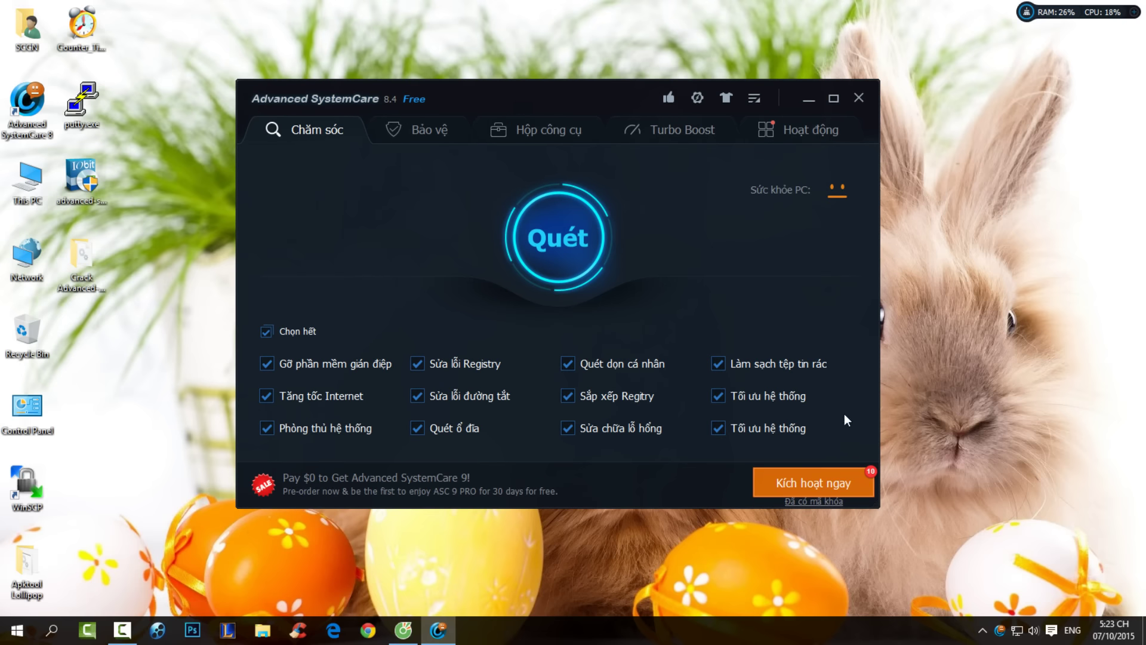
left_click_drag(597, 96, 604, 96)
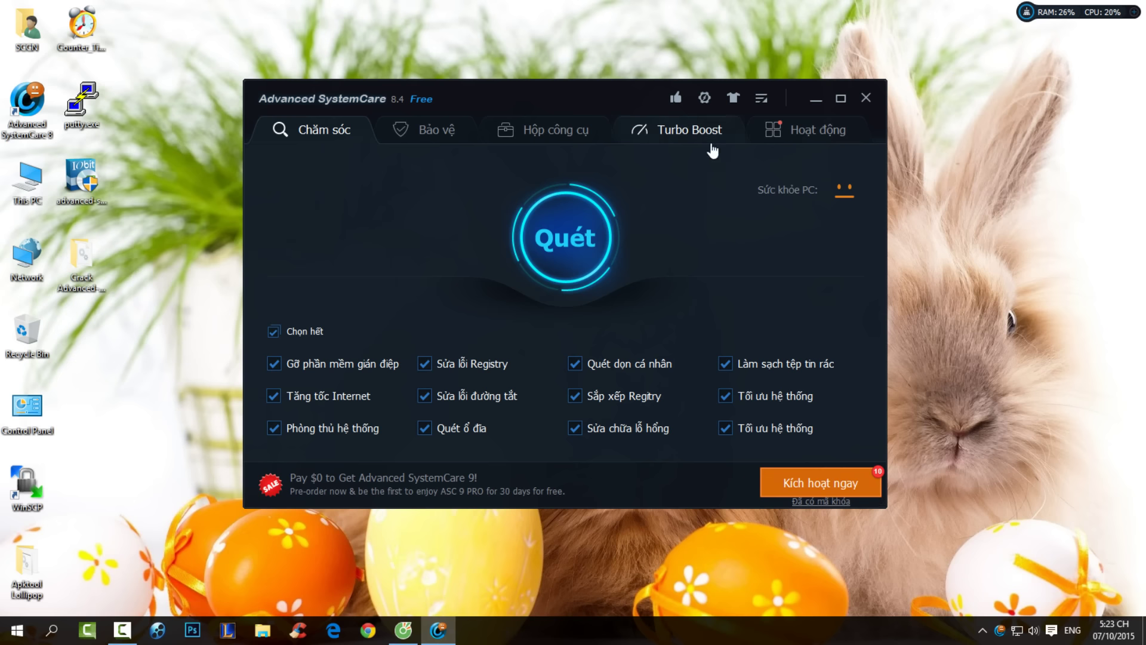
left_click(704, 99)
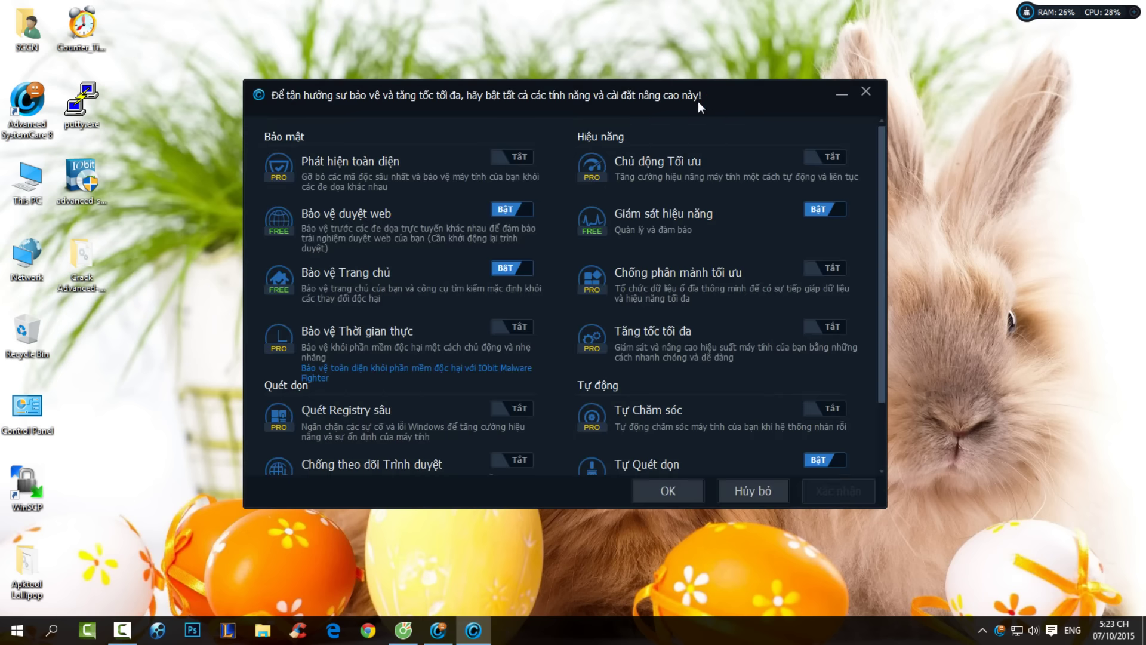
scroll(667, 363, "down", 2)
scroll(463, 258, "up", 2)
scroll(561, 343, "down", 2)
left_click(662, 491)
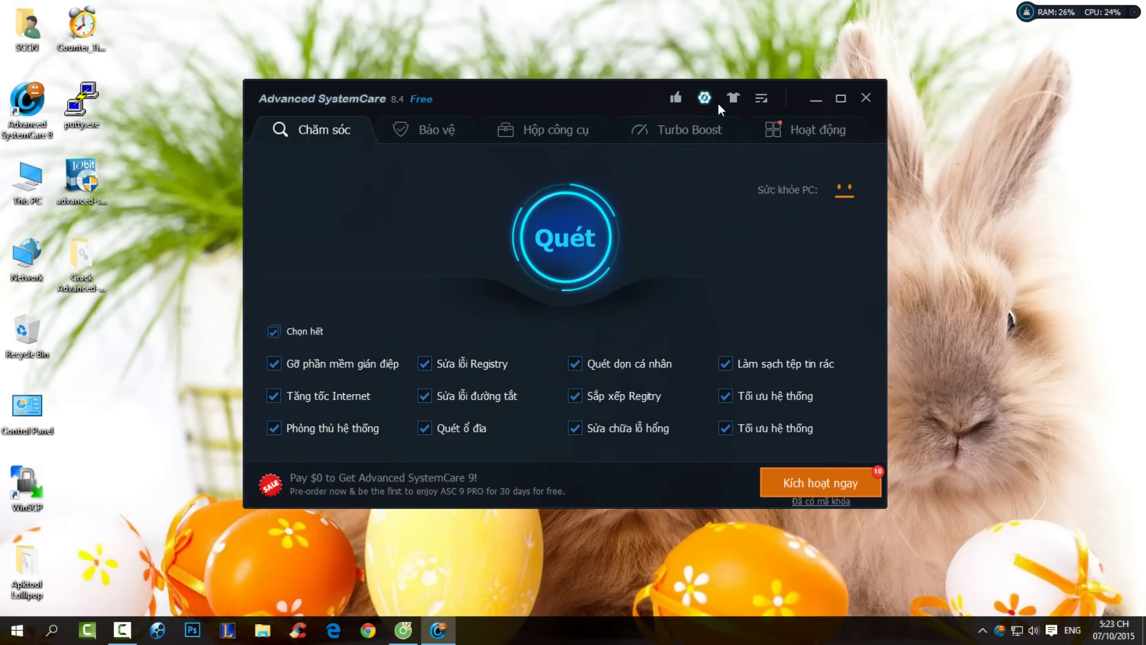
Open the Cài đặt window and examine the web protection, general, real-time protection and browser anti-tracking settings.
left_click(760, 101)
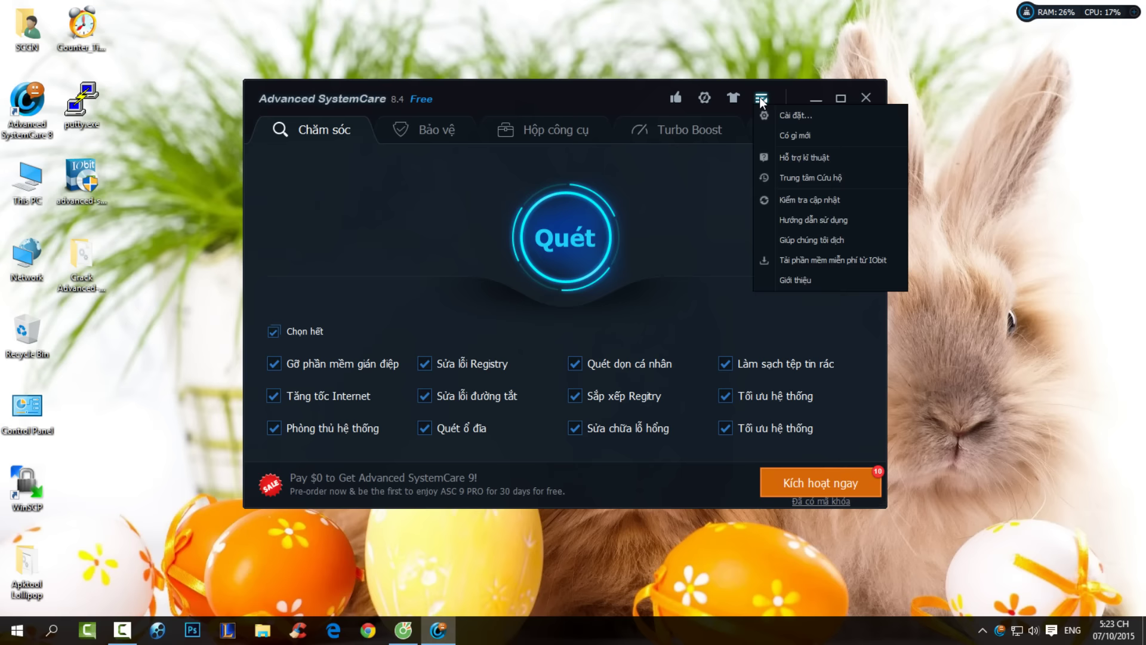
left_click(790, 117)
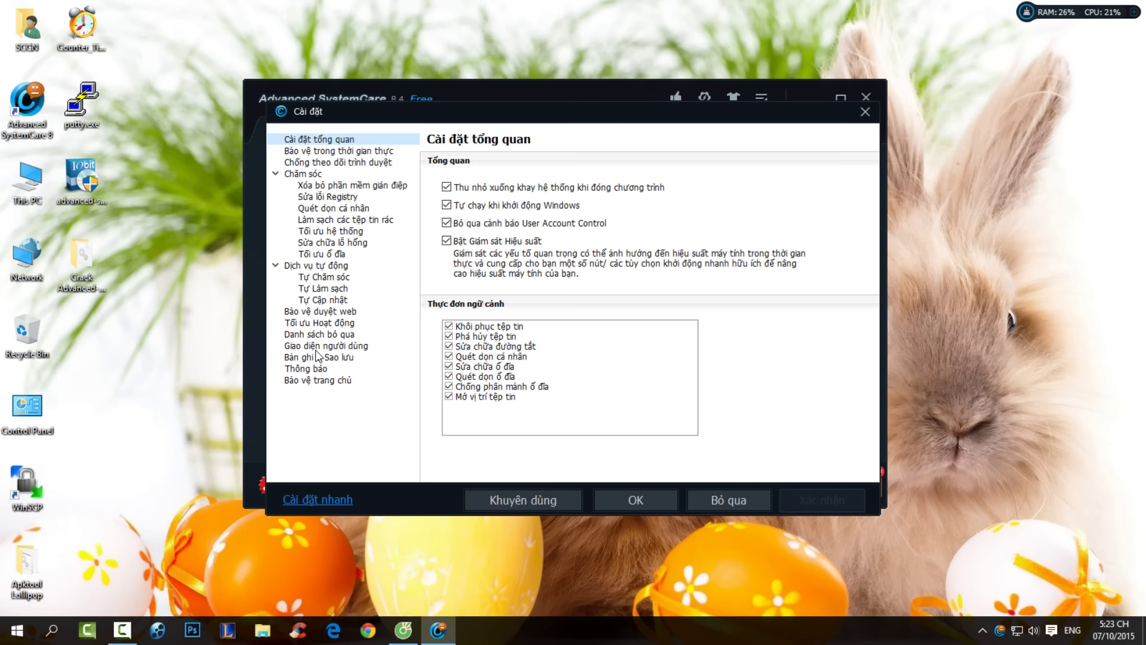
left_click(320, 324)
left_click(320, 312)
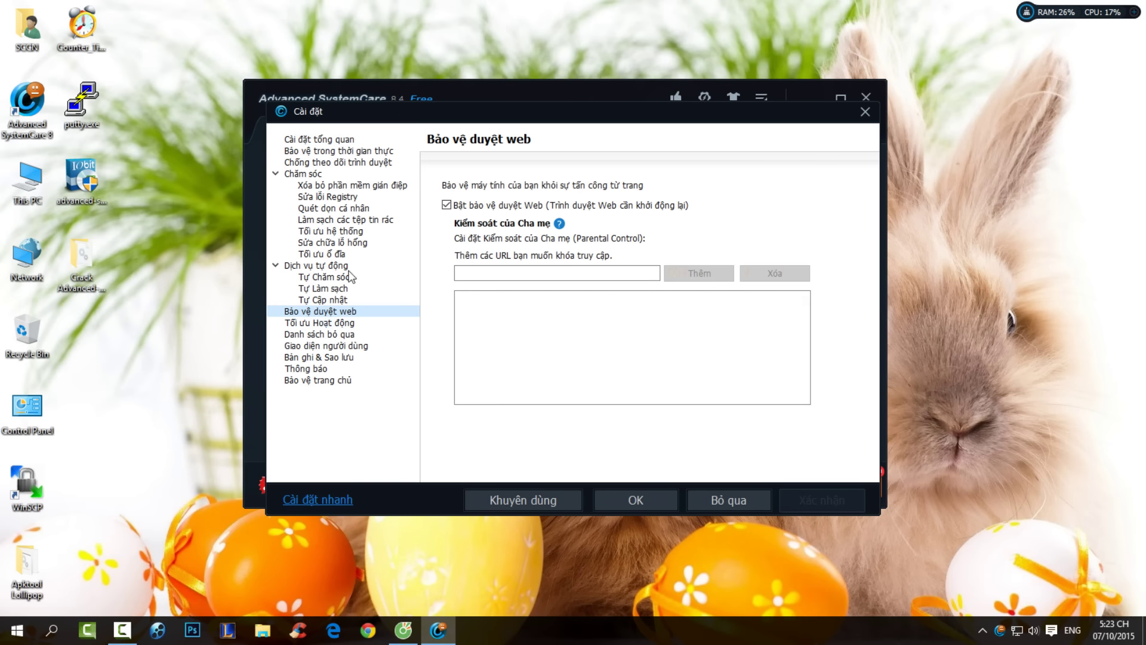
left_click(336, 185)
left_click(336, 151)
left_click(335, 140)
left_click(333, 162)
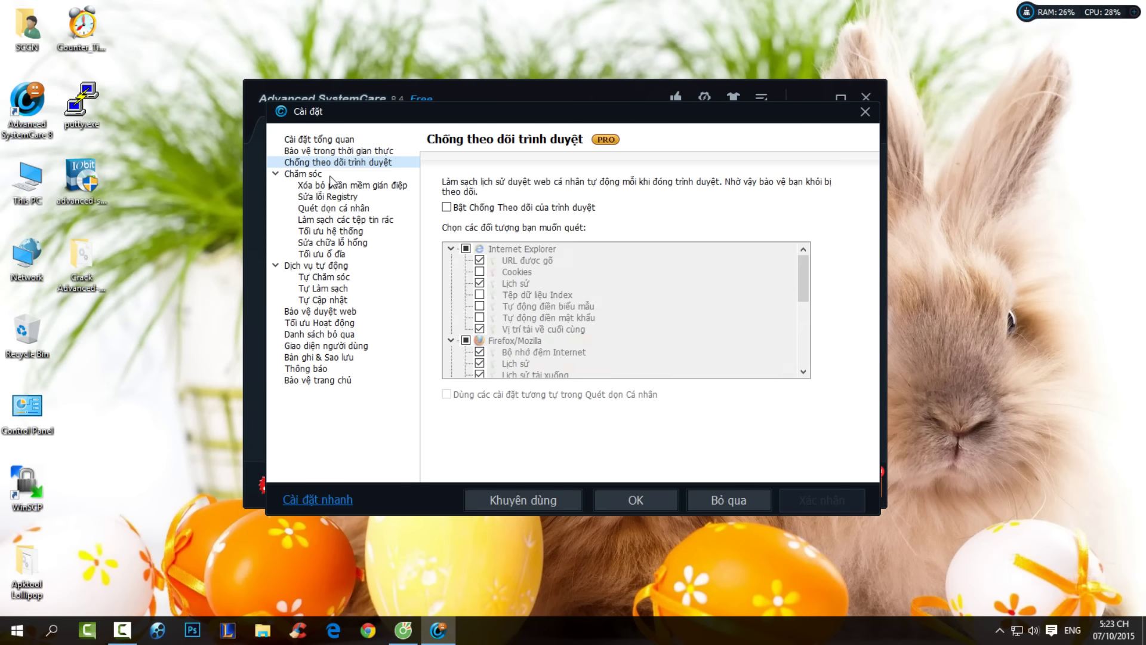
Examine the Chăm sóc settings pages, including spyware removal, Registry repair, privacy sweep, system optimization, vulnerability repair and disk optimization.
left_click(332, 184)
left_click(329, 197)
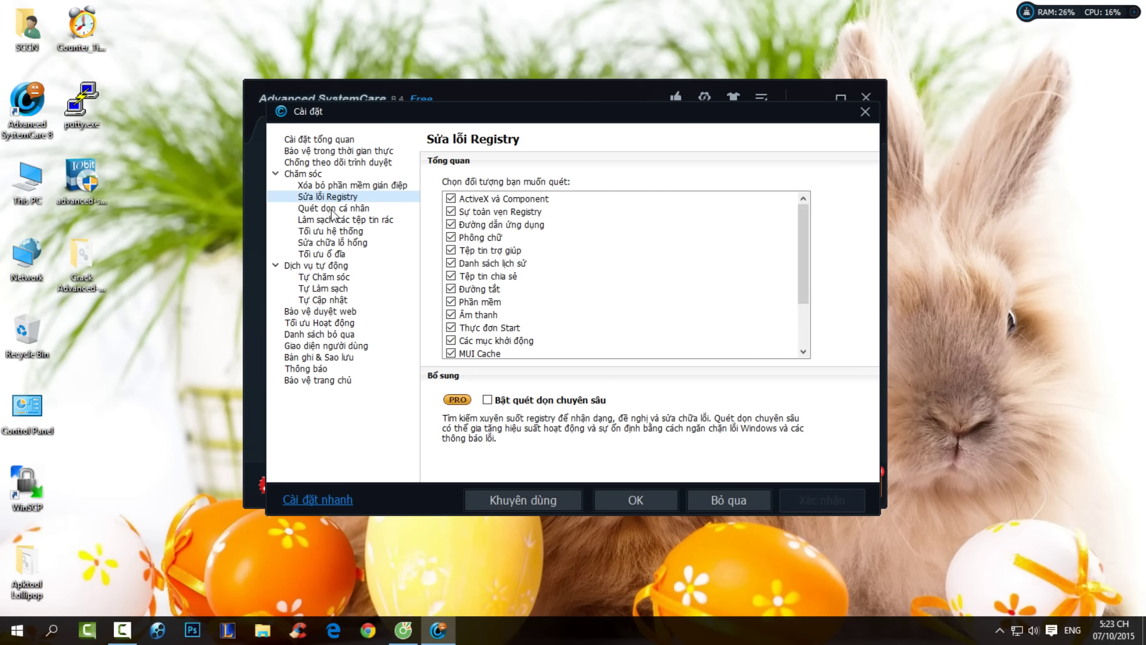
left_click(334, 207)
left_click(332, 231)
left_click(333, 243)
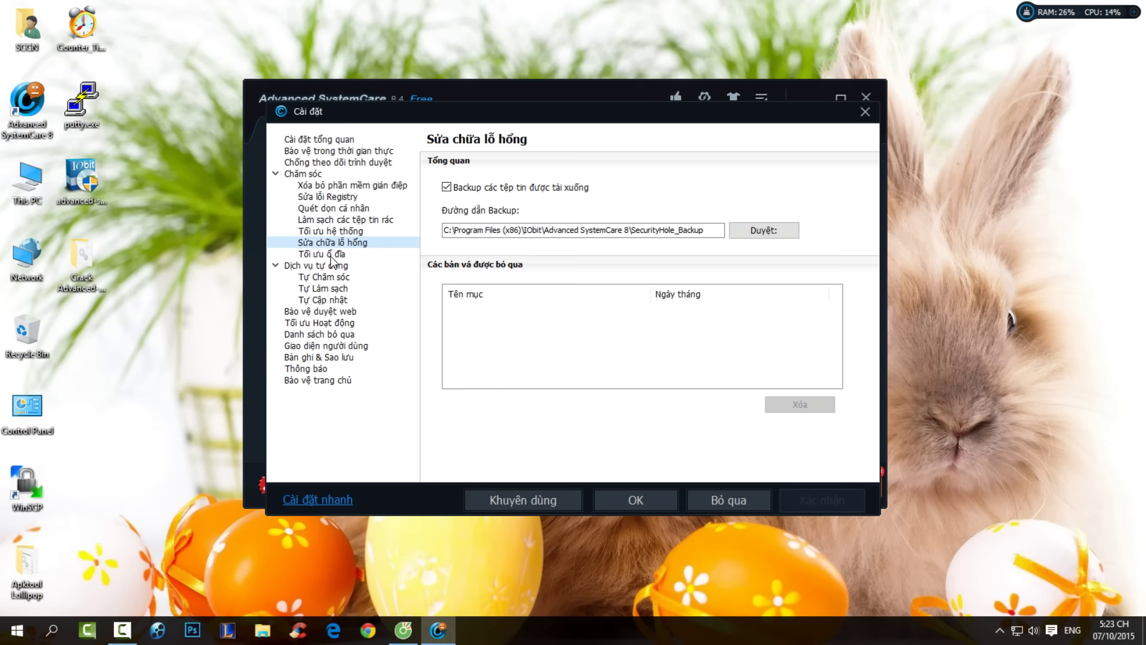
left_click(332, 254)
Examine the Tự Chăm sóc, Tự Làm sạch, Tự Cập nhật, Bảo vệ duyệt web and Tối ưu Hoạt động settings pages.
left_click(328, 277)
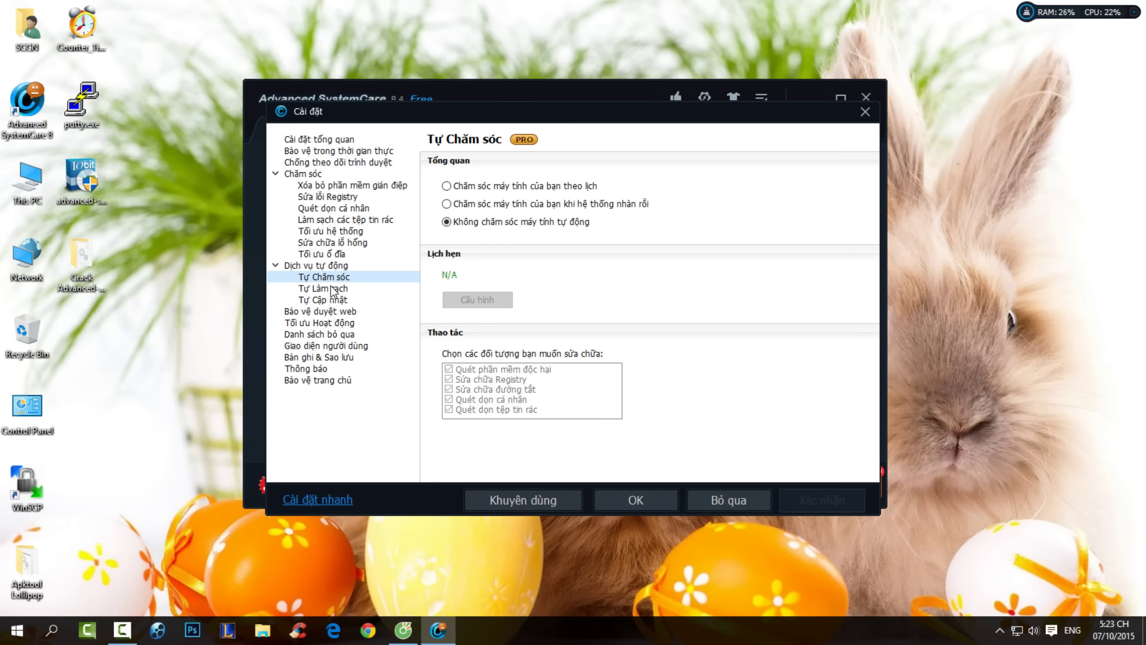
left_click(332, 289)
left_click(332, 300)
left_click(332, 312)
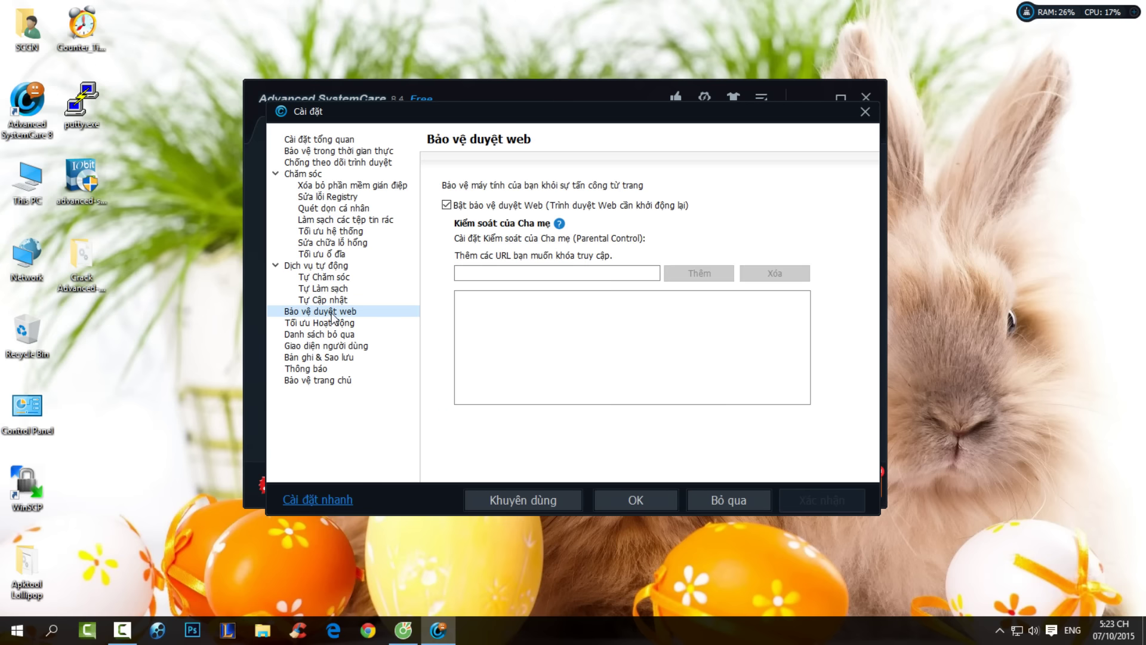
left_click(333, 323)
Choose Tiếng Việt as the interface language in the Giao diện người dùng settings and accept the settings.
left_click(332, 346)
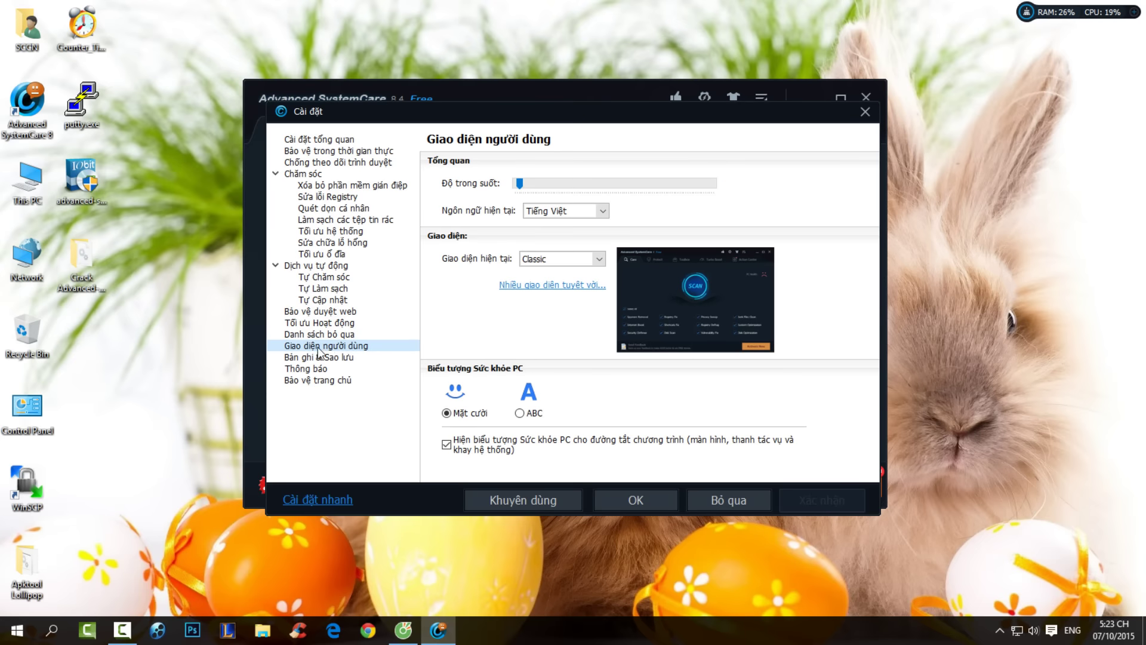
left_click(594, 216)
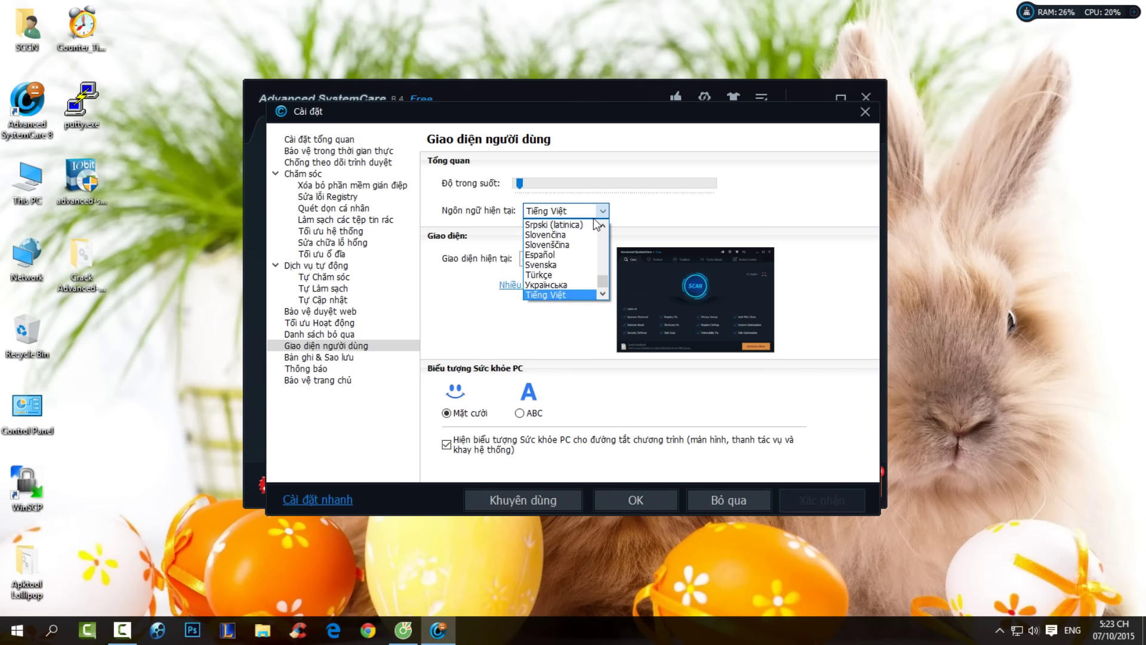
left_click(552, 296)
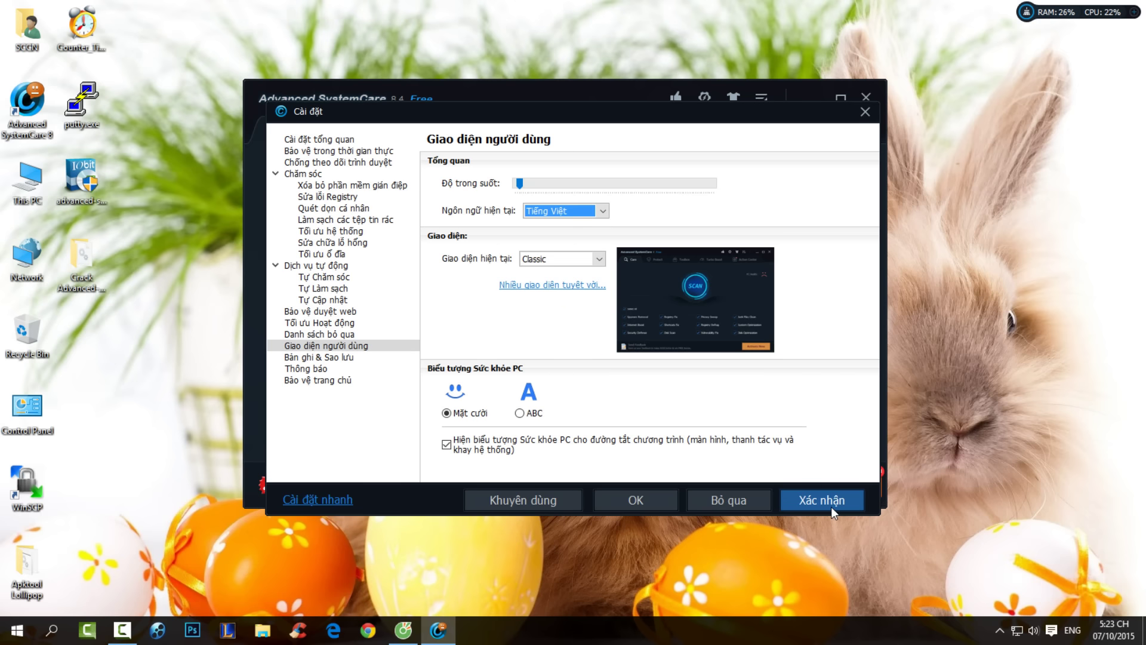
left_click(658, 505)
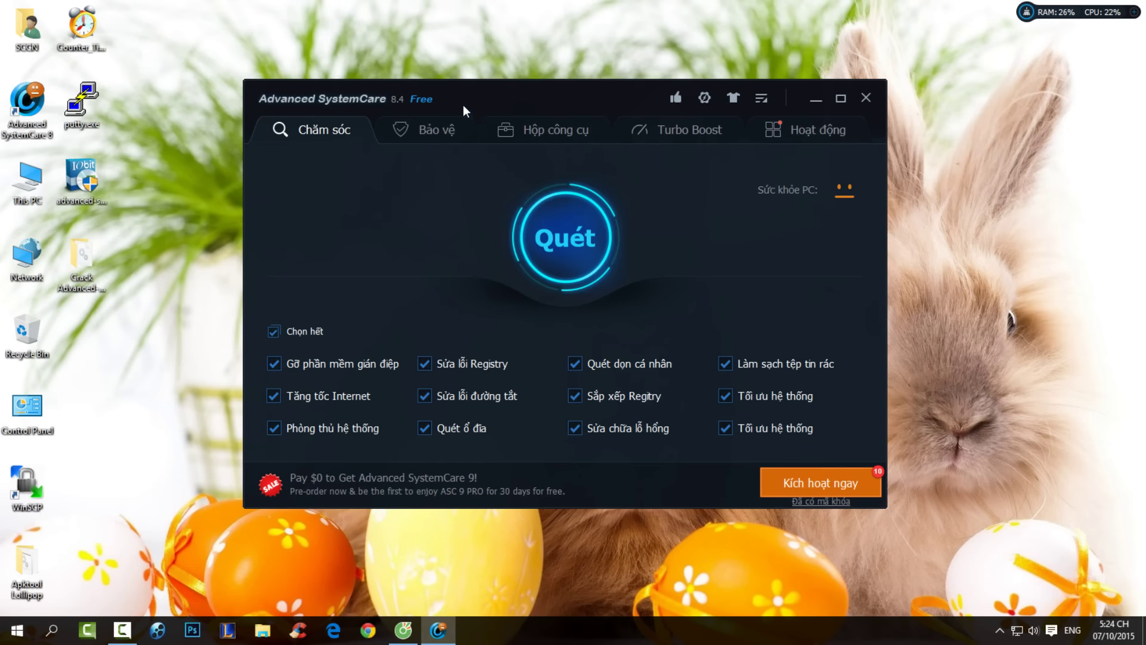
Exit Advanced SystemCare completely by closing its main window and performance monitor and quitting its background process in the system tray.
left_click_drag(521, 92, 522, 64)
left_click(867, 70)
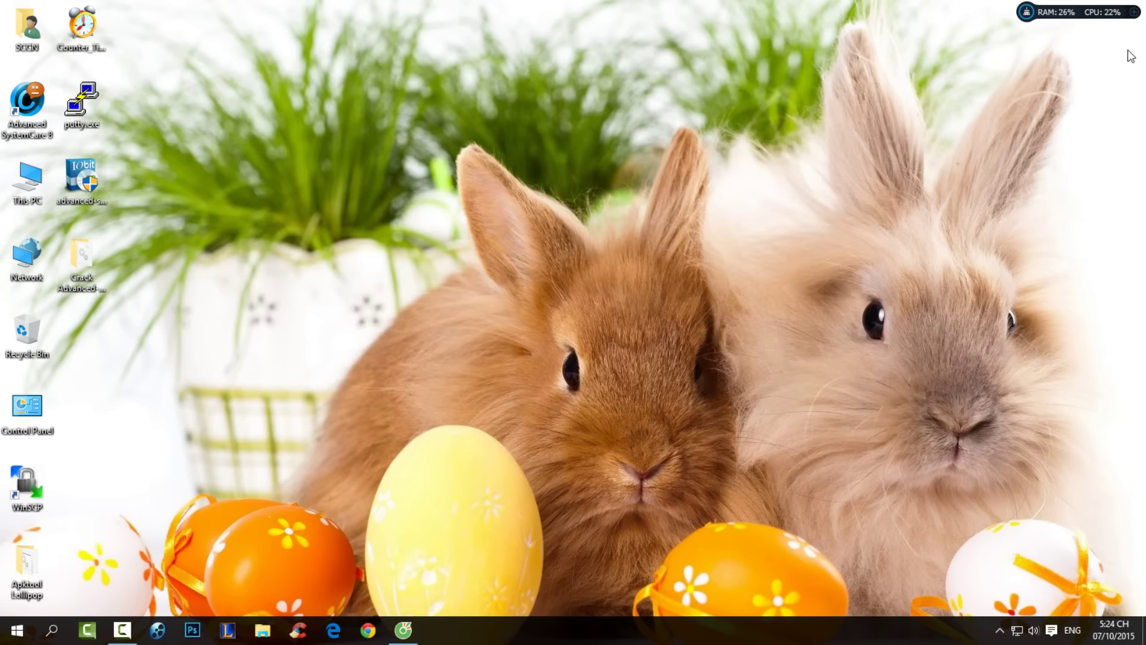
right_click(1092, 13)
left_click(1061, 144)
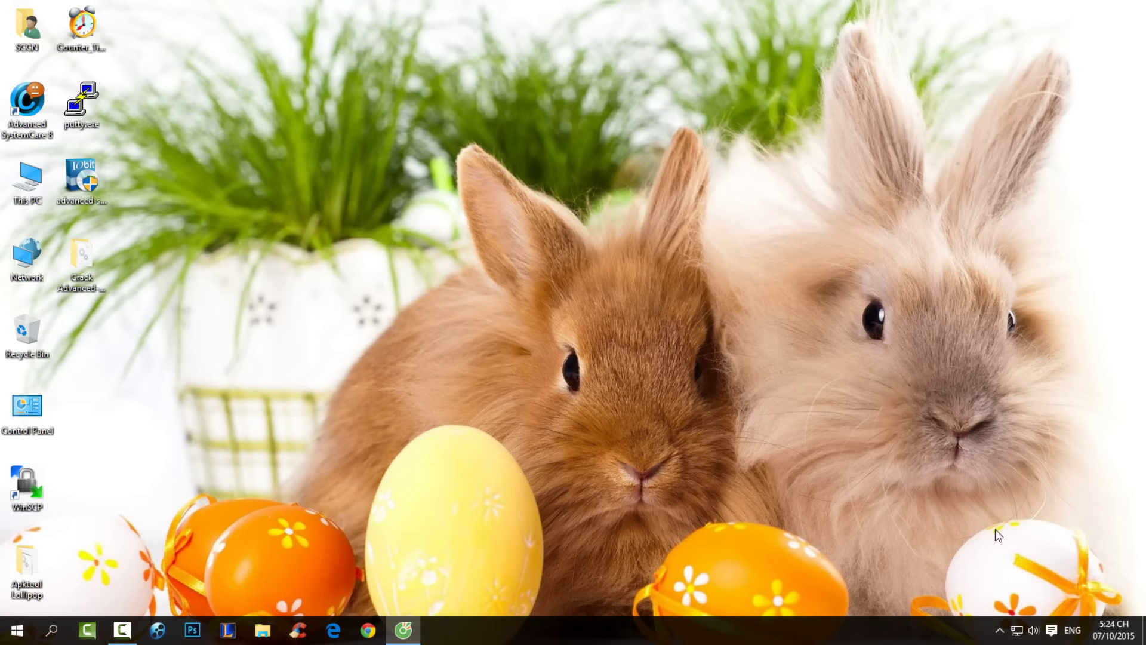
left_click(999, 630)
right_click(999, 600)
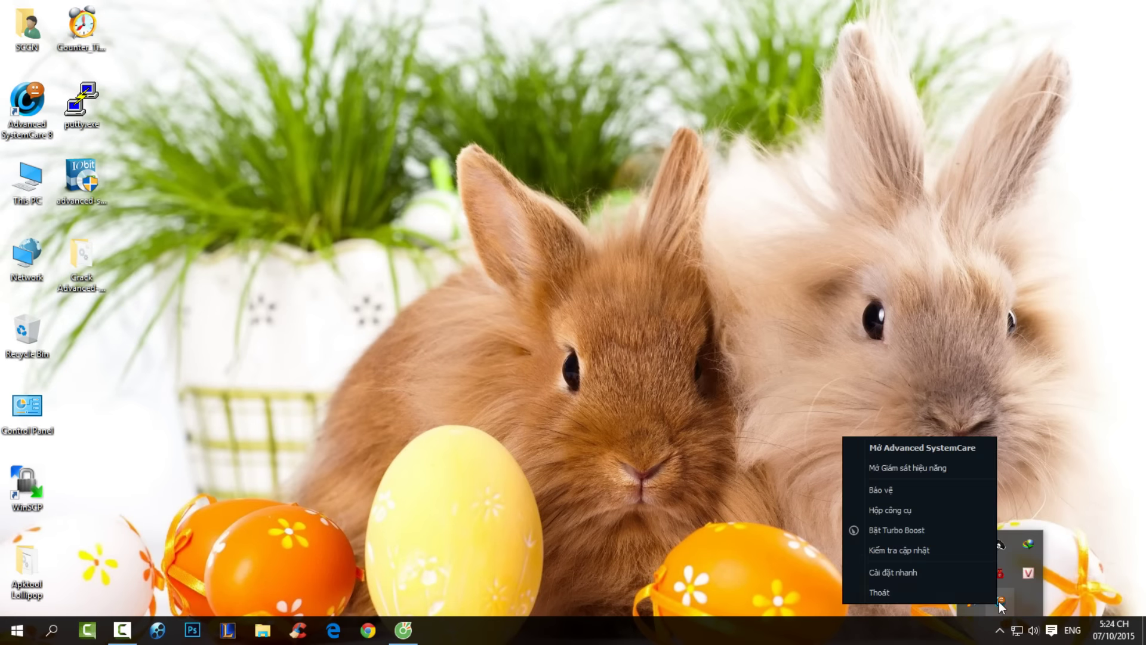
left_click(980, 600)
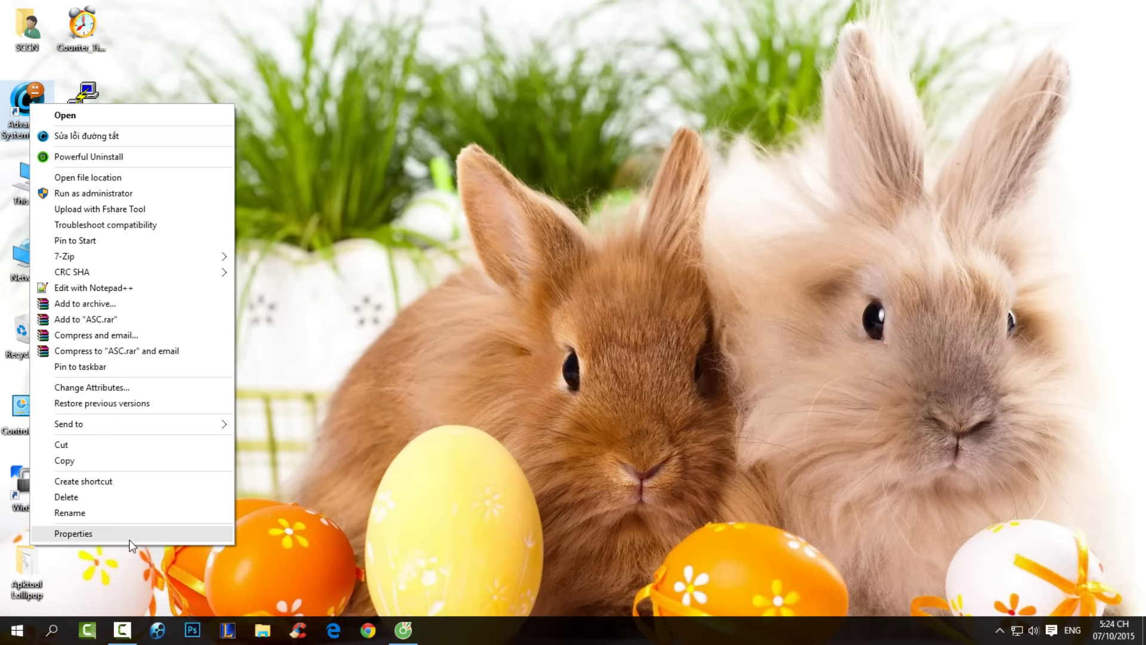
Open the Advanced SystemCare 8 installation folder from the desktop shortcut's properties.
key("Escape")
right_click(29, 117)
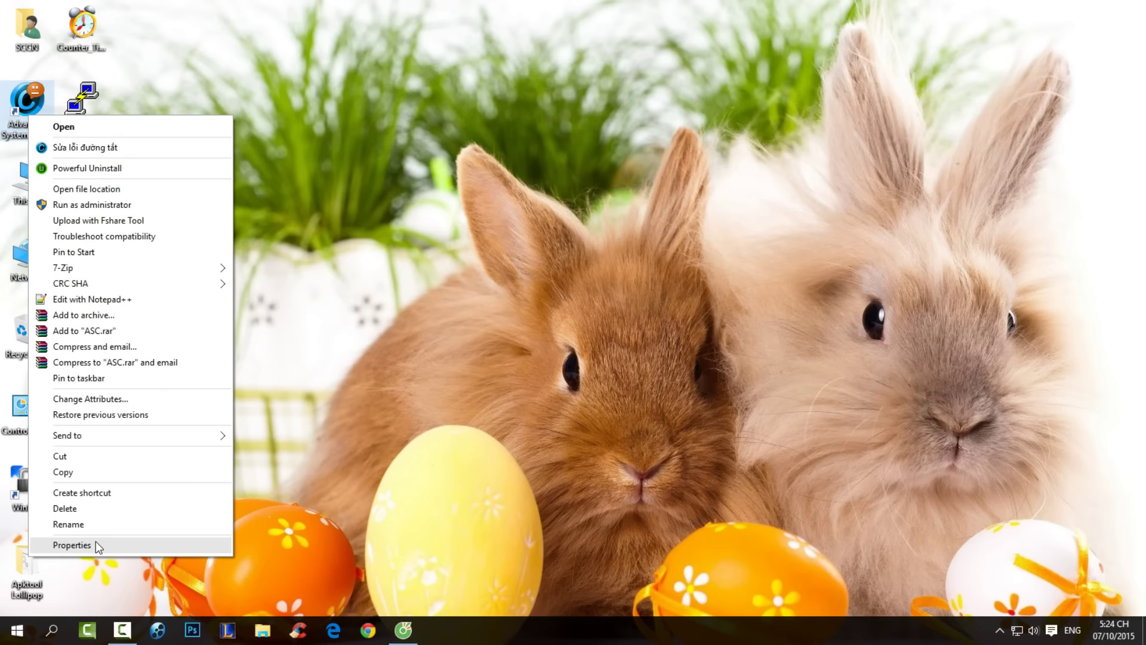
left_click(72, 545)
left_click_drag(165, 129, 642, 79)
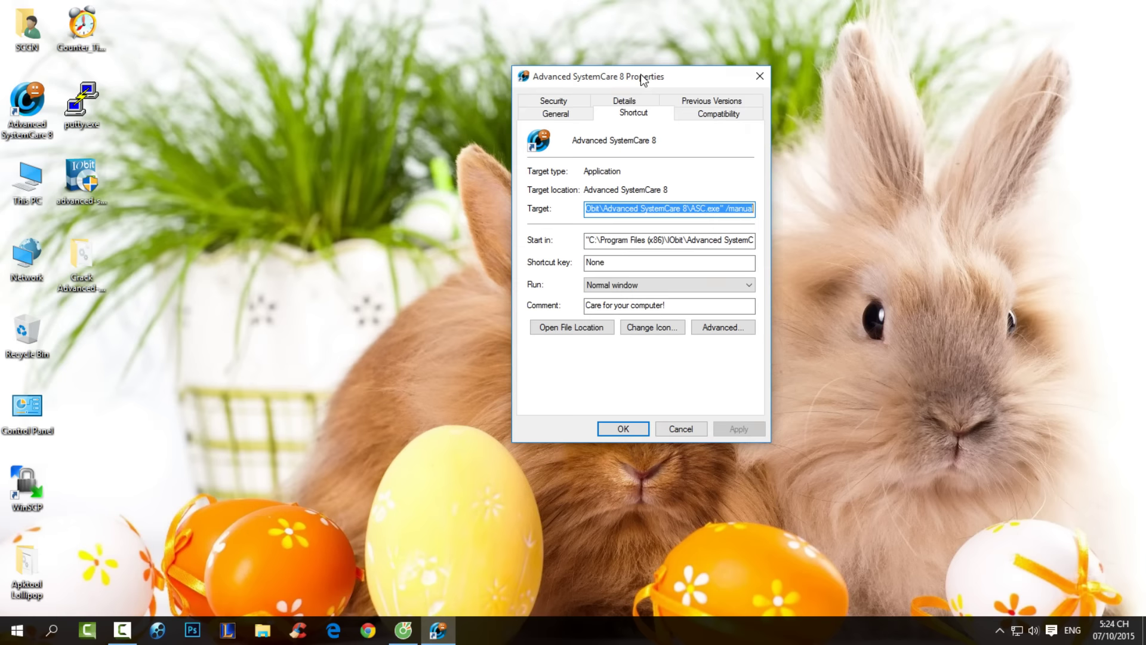
left_click(570, 327)
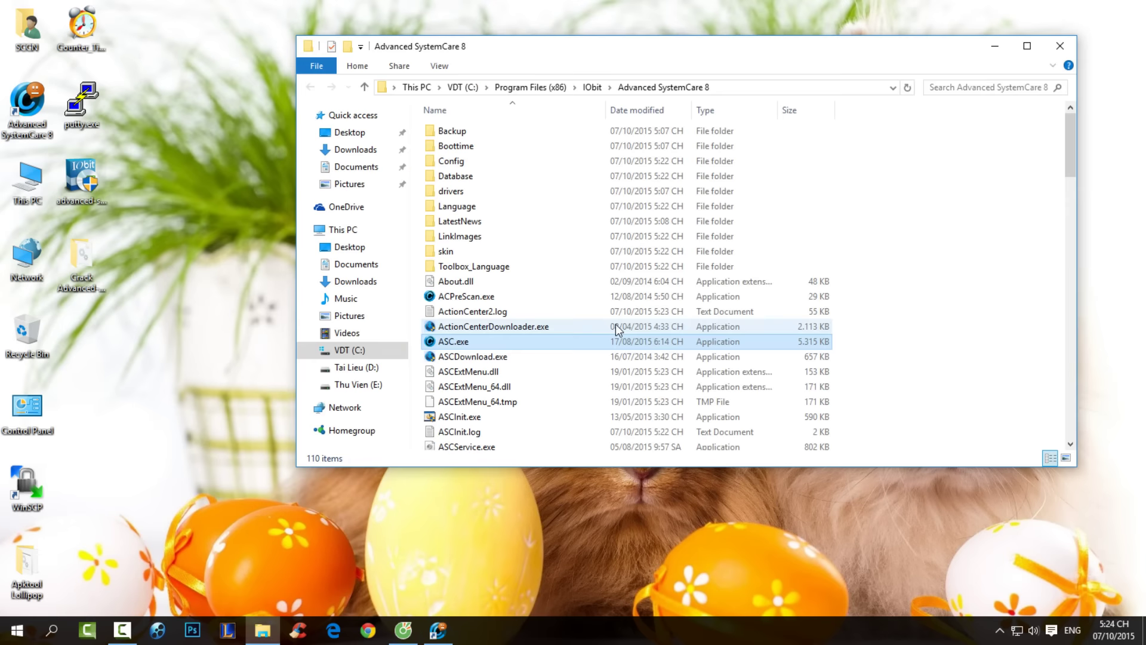
Copy OFCommon.dll from the Crack Advanced-Systemcare folder into the Advanced SystemCare 8 installation folder, replacing the existing file and granting administrator permission.
double_click(80, 262)
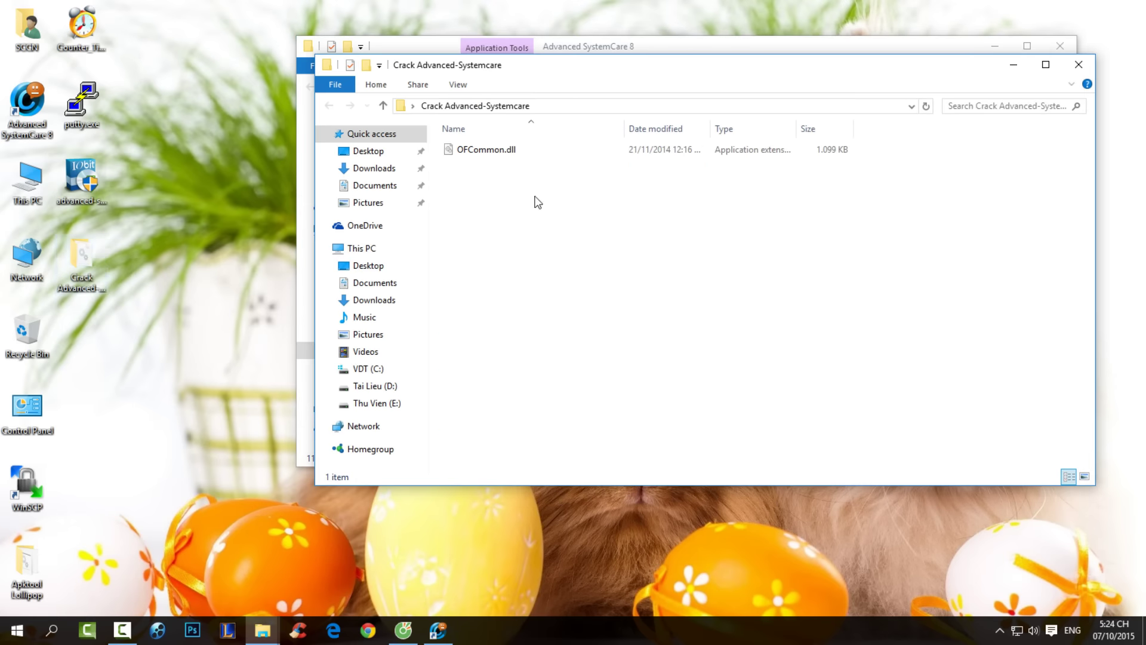
left_click(502, 159)
right_click(501, 159)
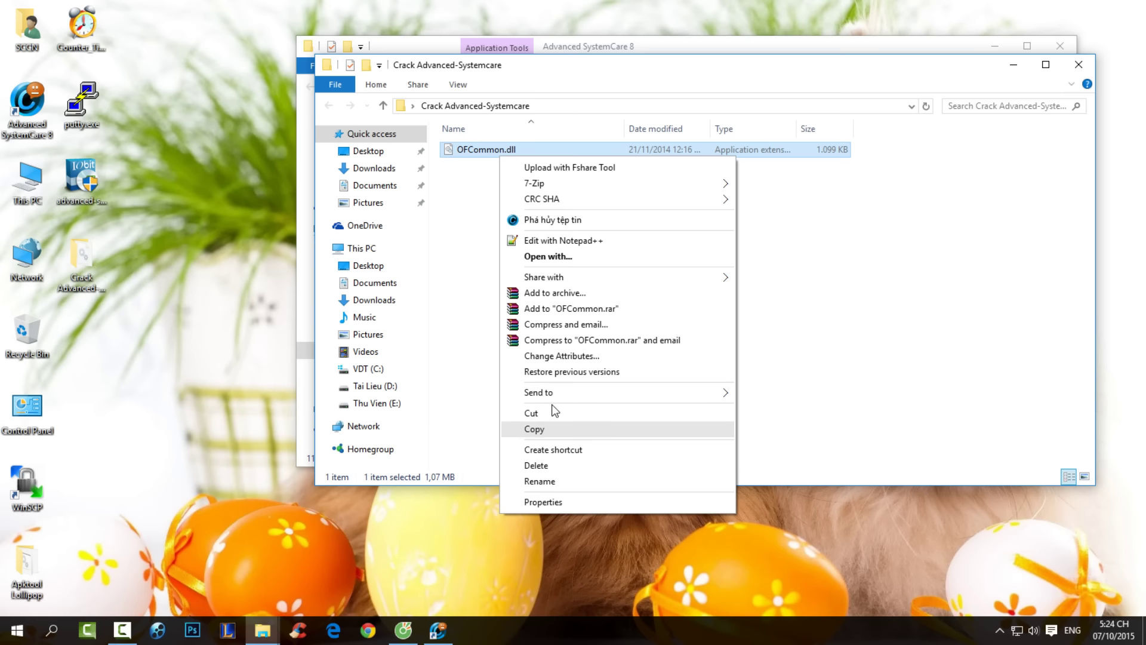
left_click(561, 429)
left_click(740, 48)
left_click(998, 266)
right_click(998, 266)
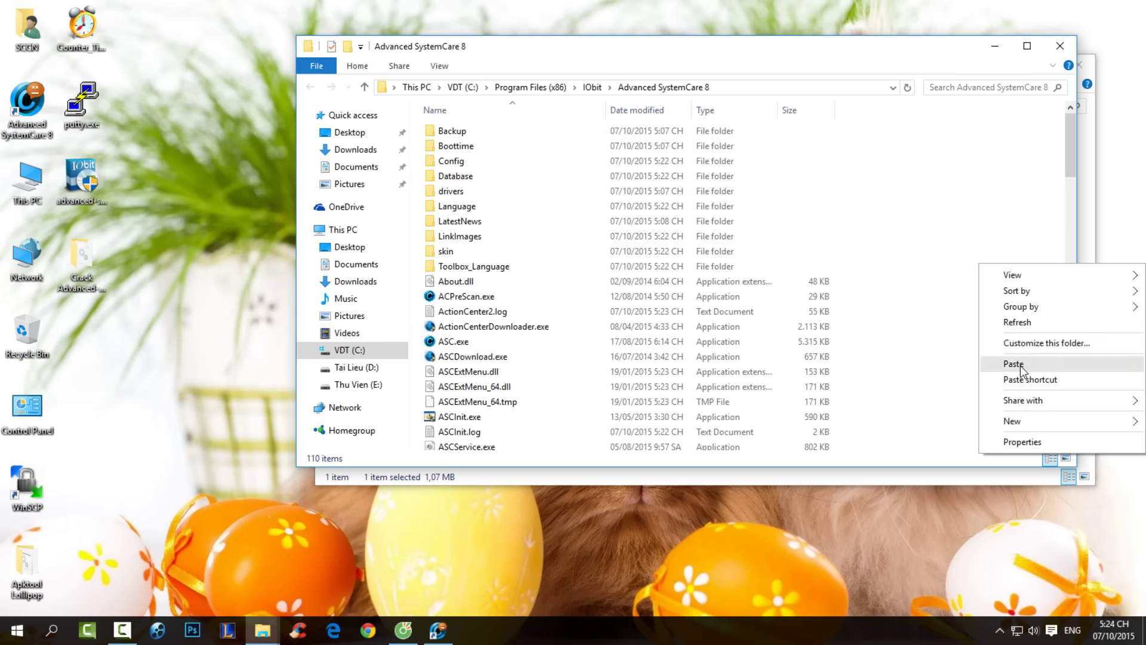
left_click(1013, 363)
left_click(296, 215)
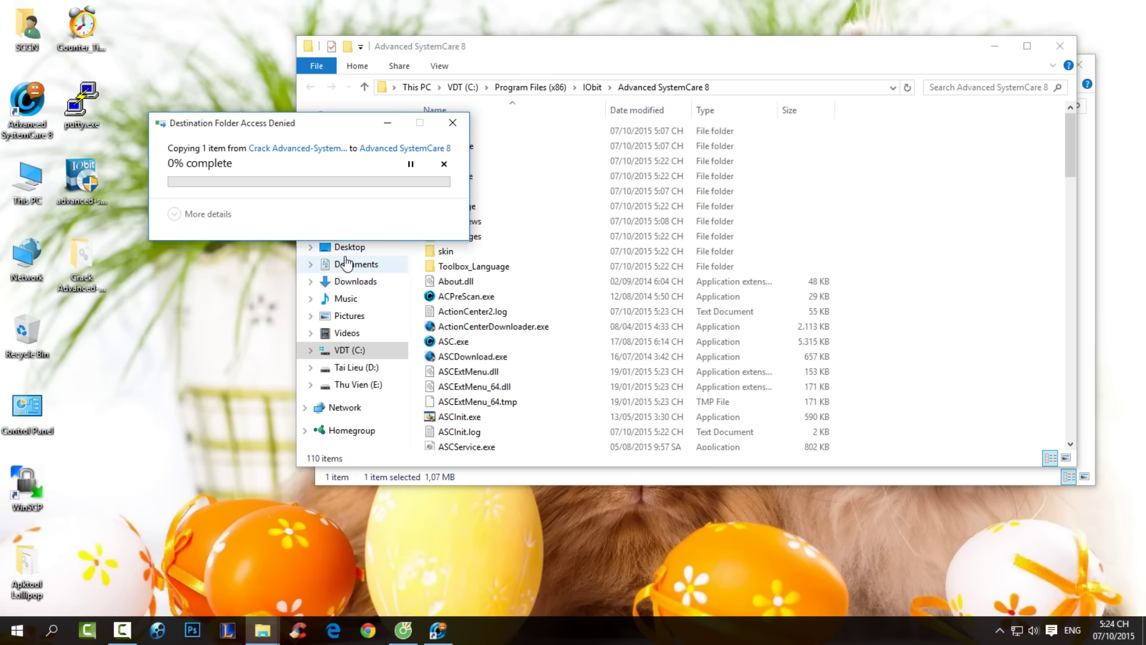
left_click(287, 220)
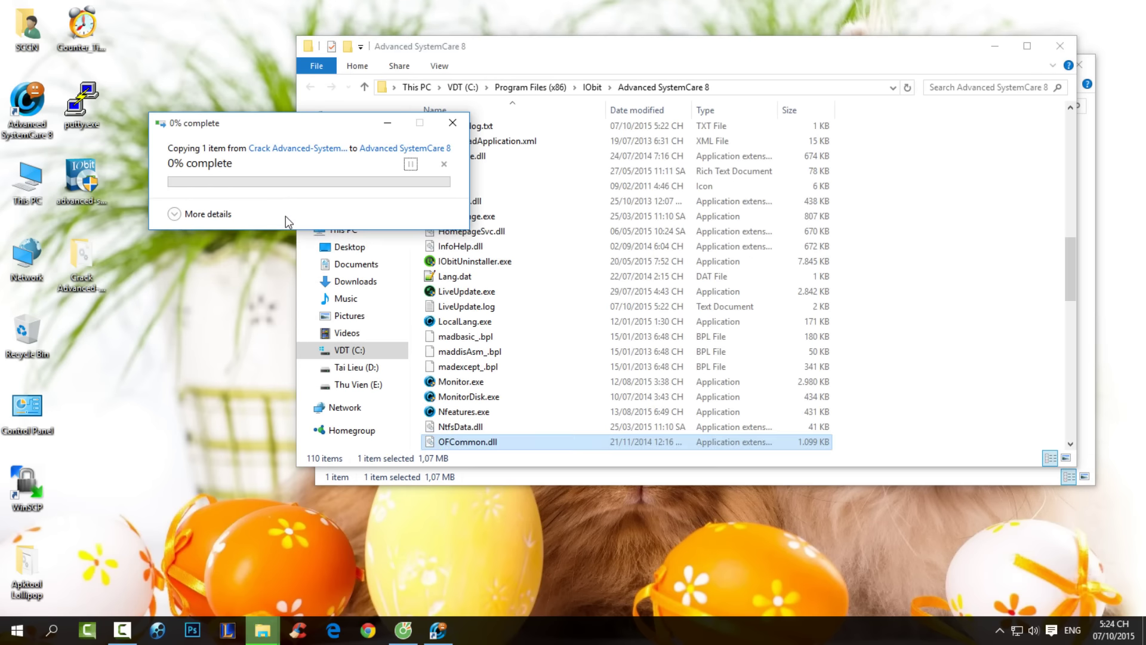
Close the Advanced SystemCare 8 and Crack Advanced-Systemcare folder windows and the shortcut's properties dialog.
left_click(1061, 46)
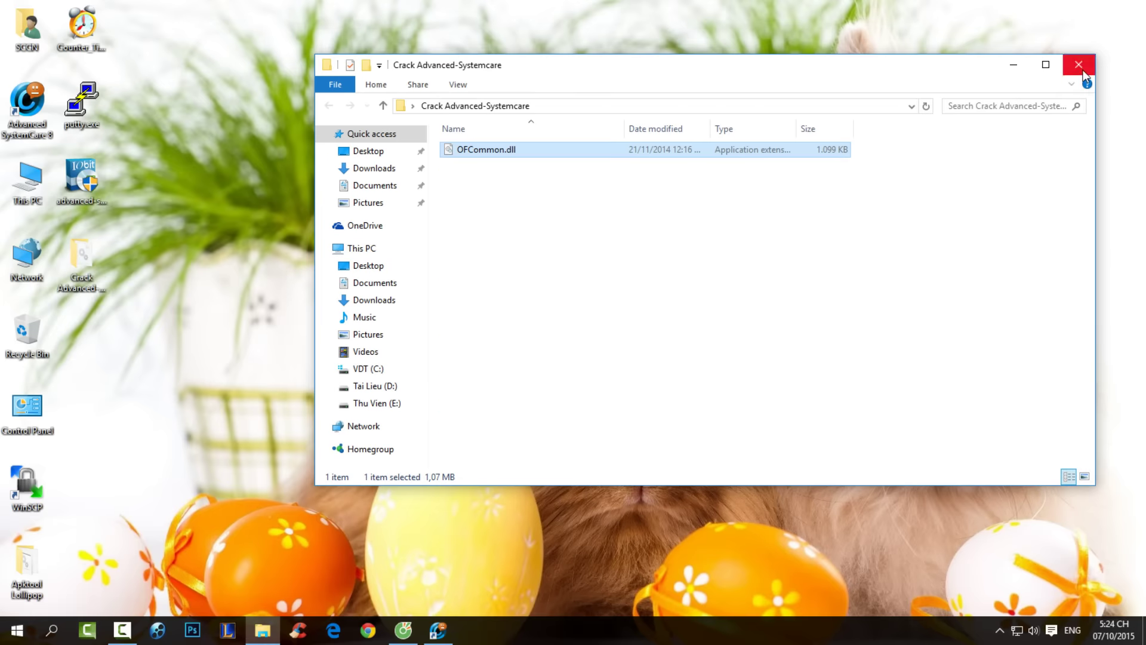
left_click(1079, 64)
right_click(482, 99)
key("Escape")
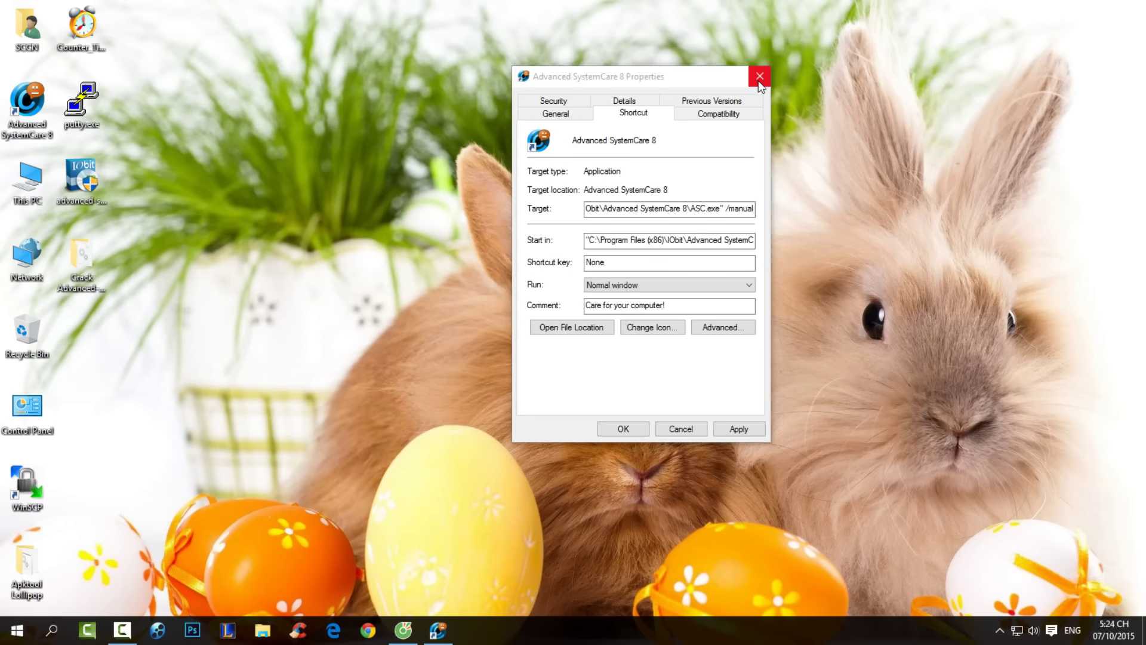
left_click(759, 76)
Launch Advanced SystemCare 8 from the desktop, check its Hoạt động, Hộp công cụ and Chăm sóc pages, and close its window.
left_click(27, 105)
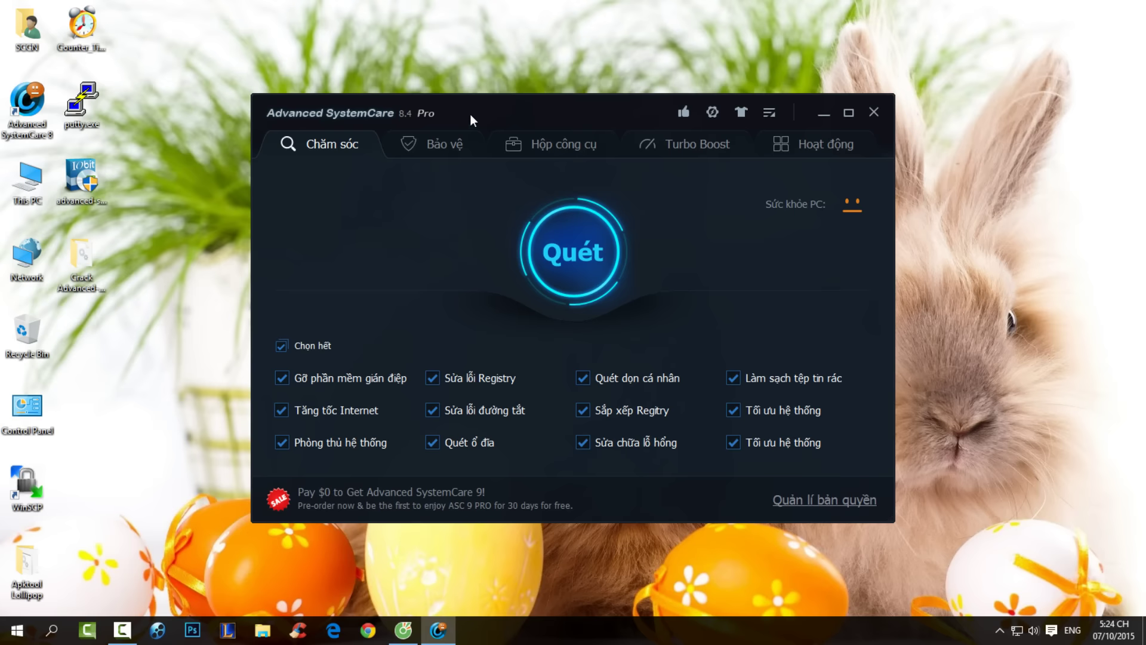
left_click_drag(471, 120, 517, 107)
left_click(827, 139)
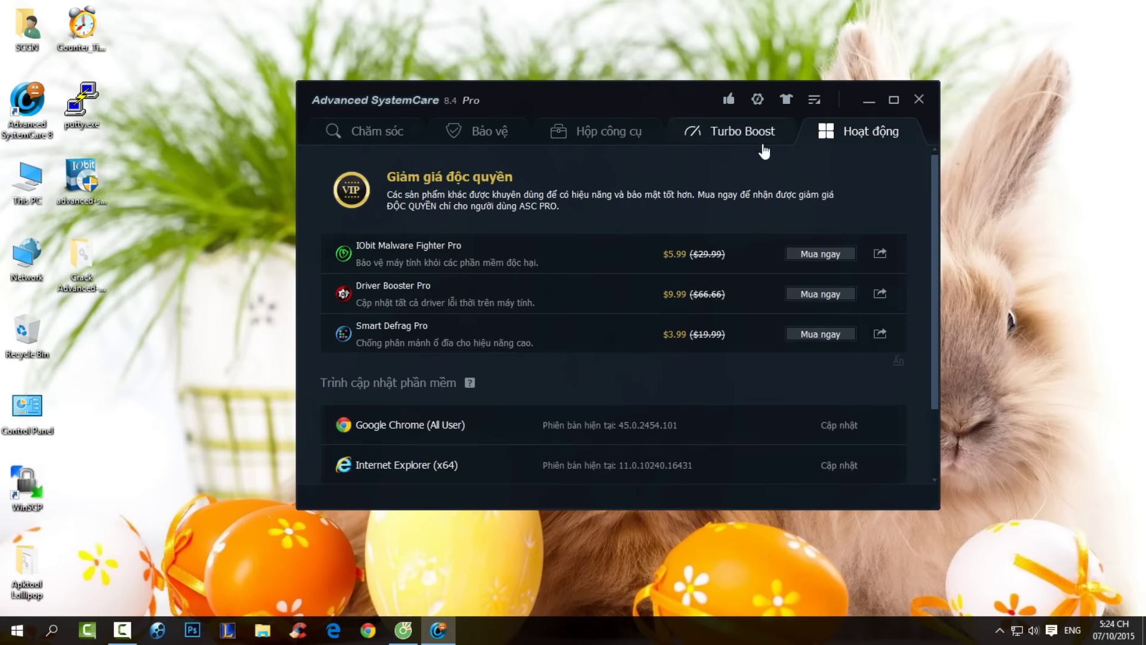
left_click(597, 131)
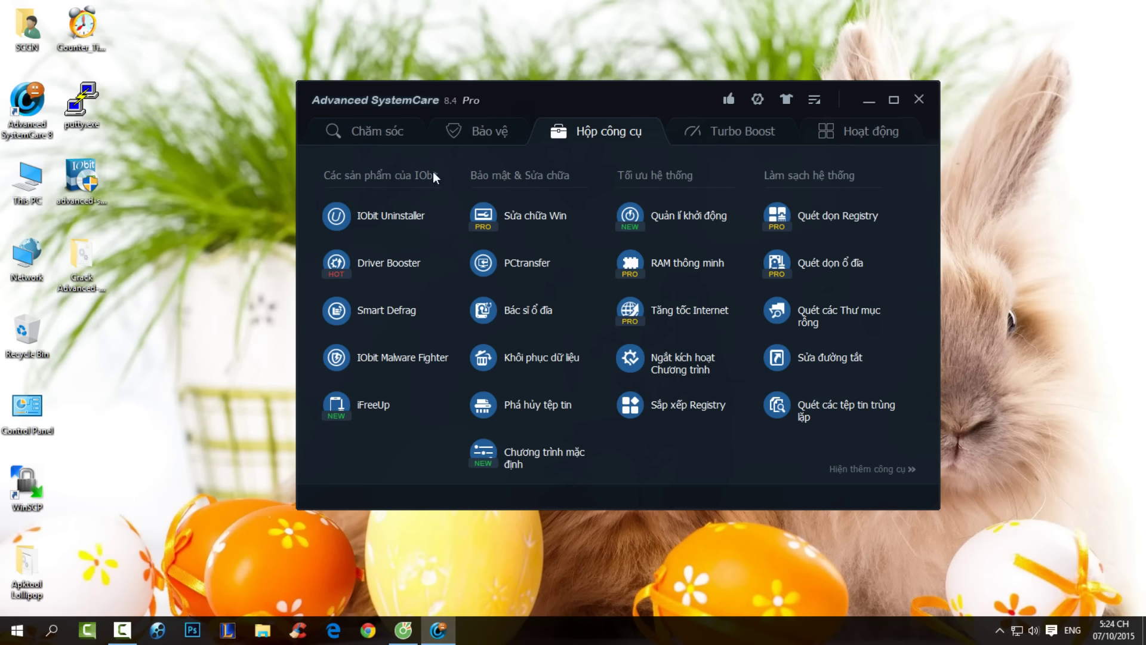
left_click(382, 139)
mouse_move(567, 103)
left_mouse_down()
mouse_move(597, 97)
mouse_move(553, 92)
mouse_move(567, 91)
left_mouse_up()
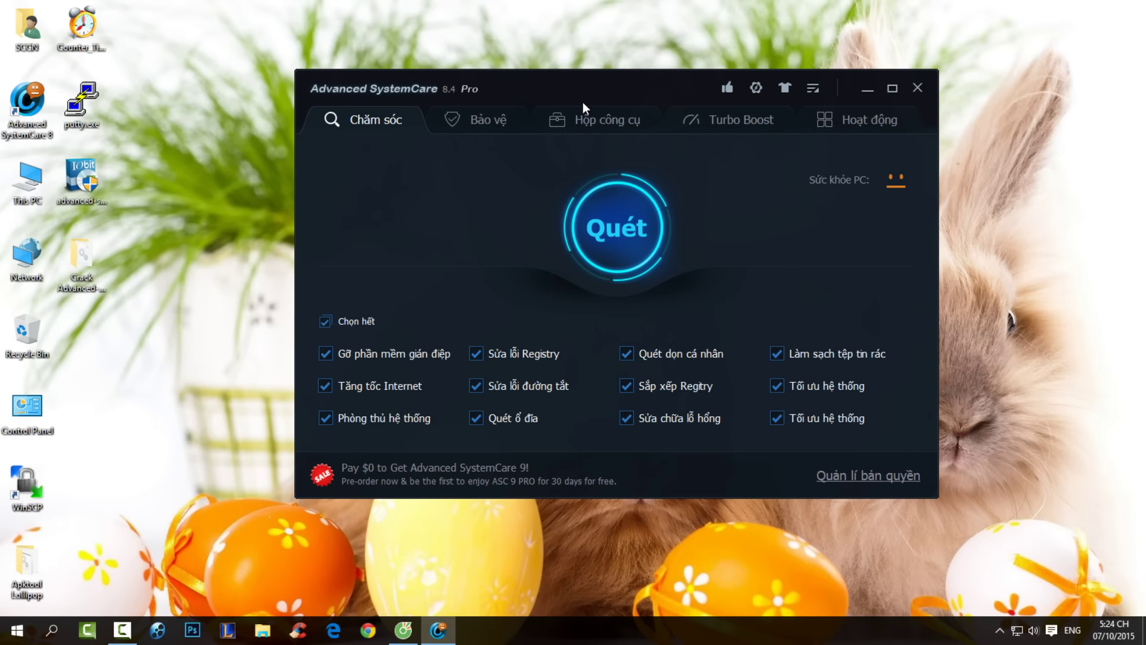
left_click(918, 89)
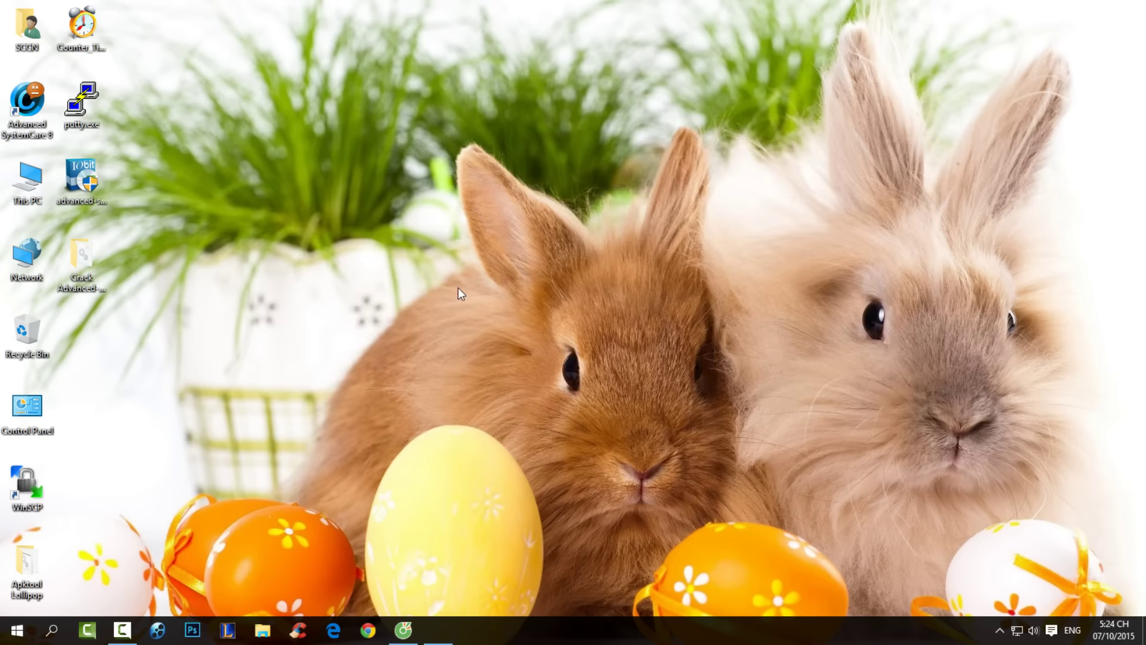
Switch to the Cốc Cốc browser and review the title and introduction of the sccn.vn Advanced Systemcare forum post.
left_click(403, 630)
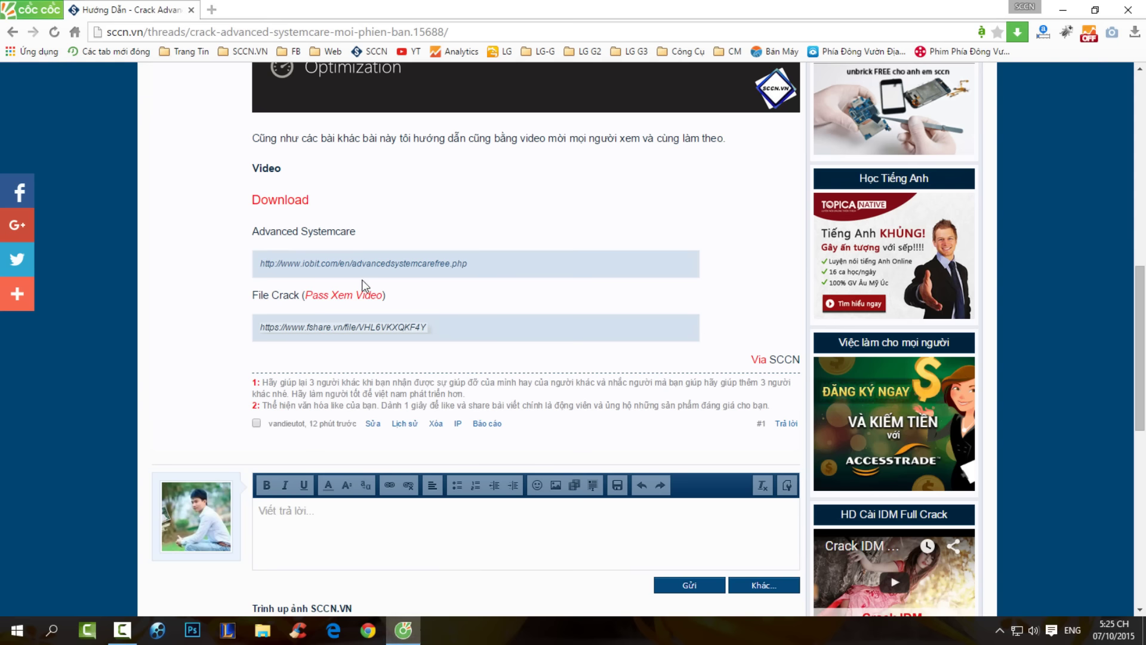
scroll(403, 234, "up", 3)
scroll(403, 234, "up", 7)
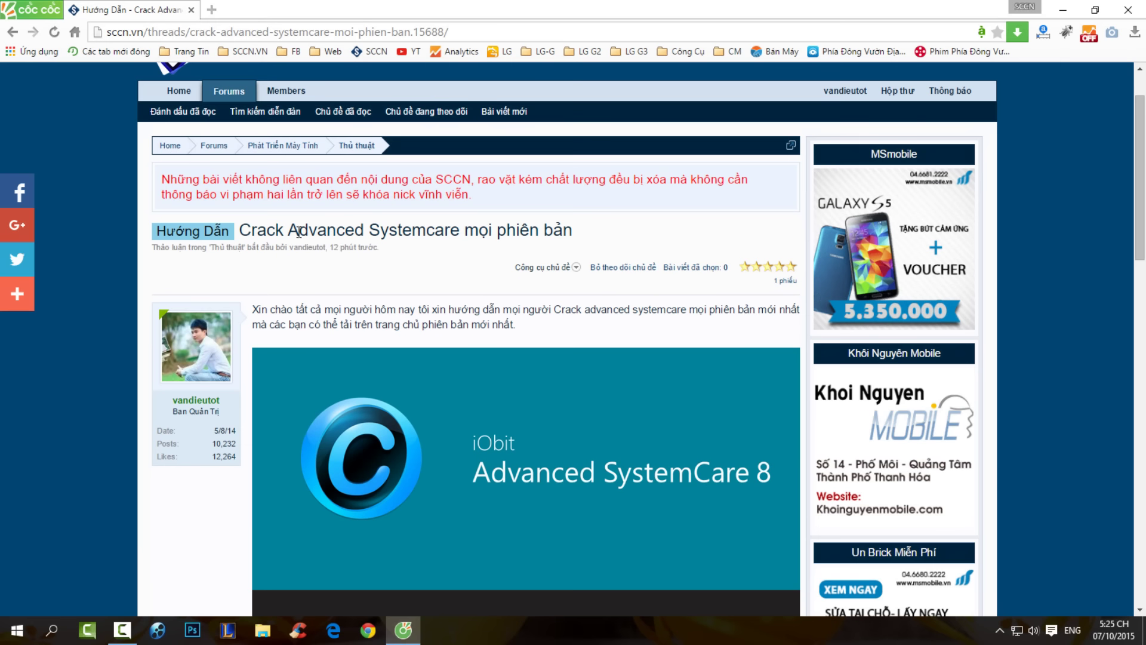
scroll(433, 238, "down", 3)
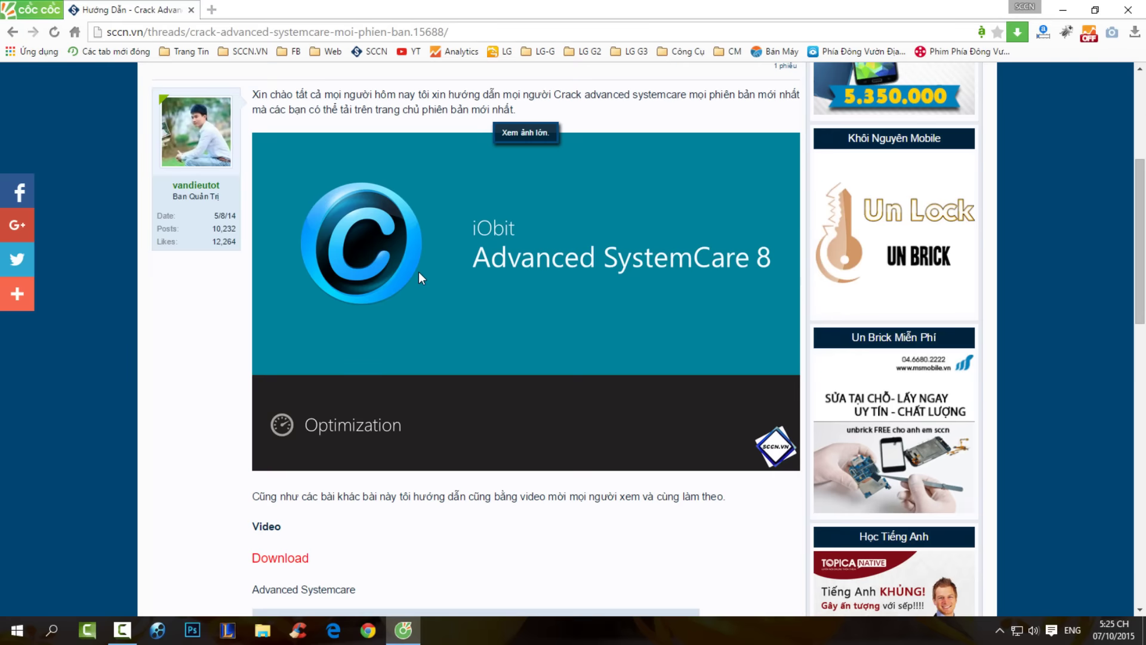
left_click_drag(256, 94, 522, 110)
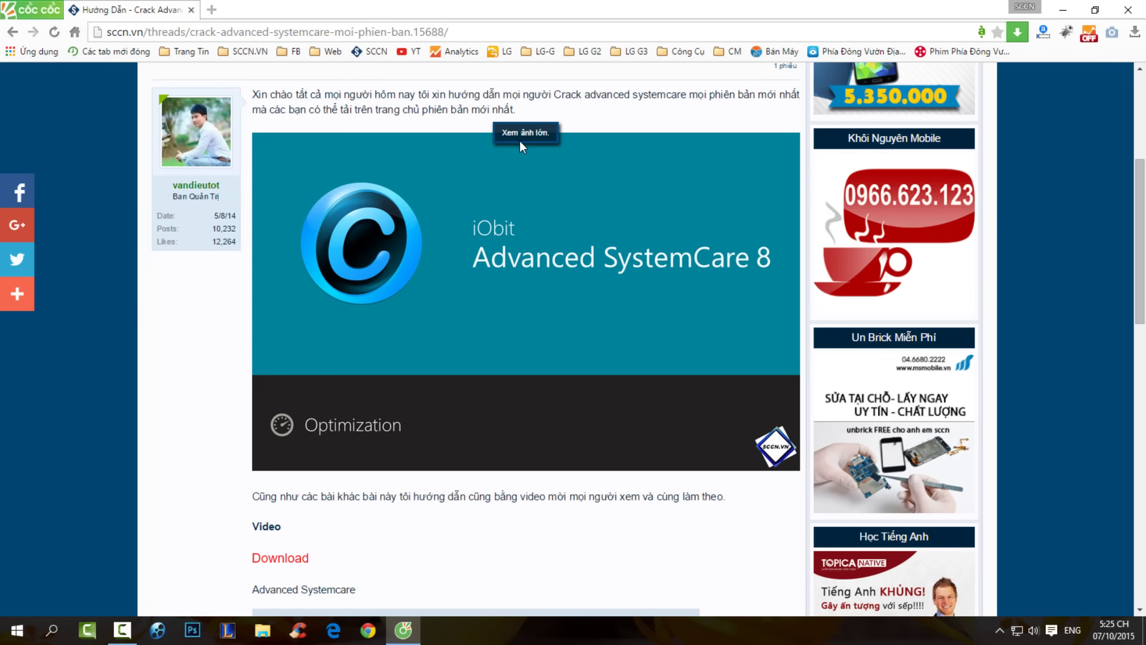